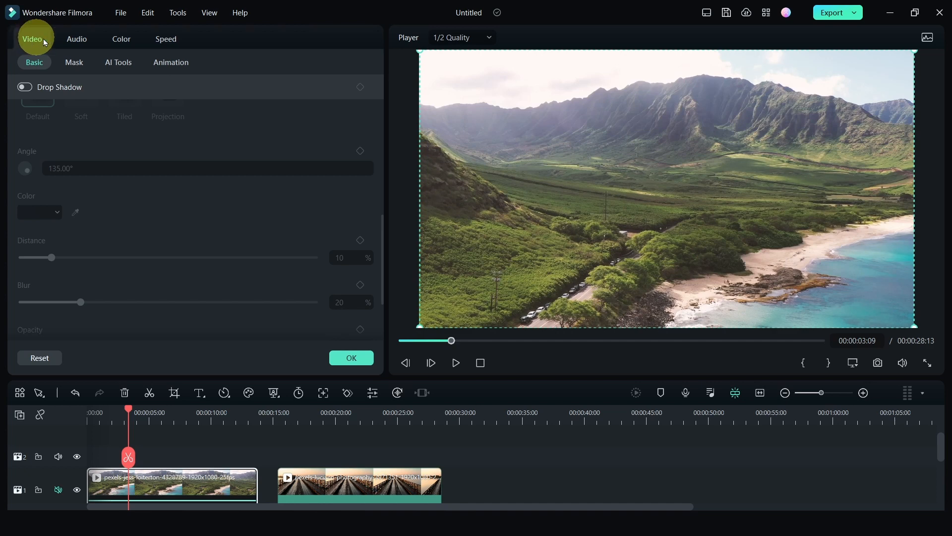
Step: Browse the clip's Color adjustment sections: Basic, HSL, Curves and Color Wheels
{"action": "left_click", "coordinate": [122, 44]}
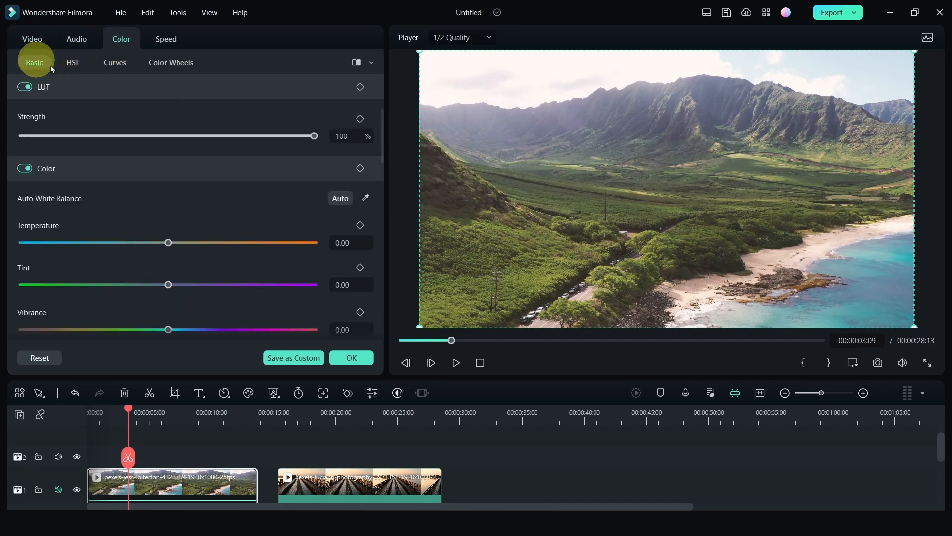
{"action": "left_click", "coordinate": [73, 64]}
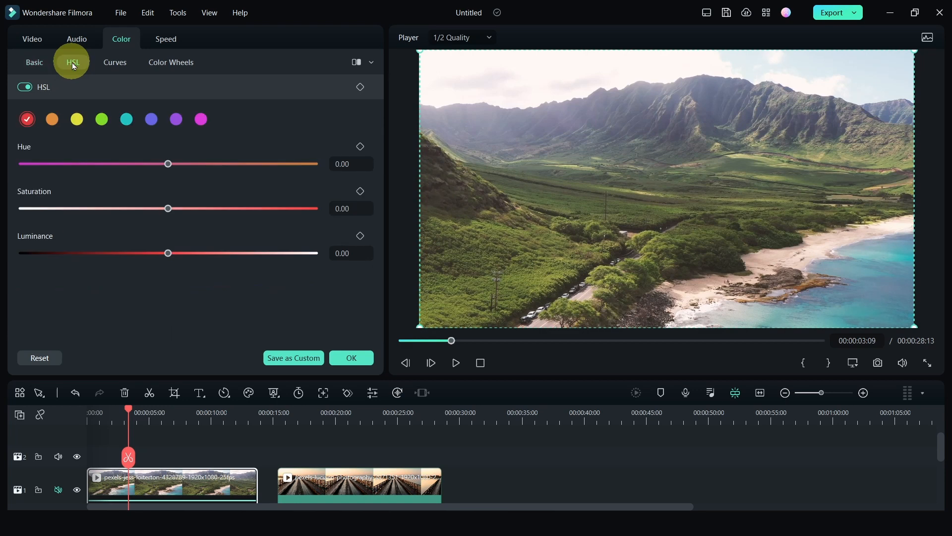
{"action": "left_click", "coordinate": [112, 63]}
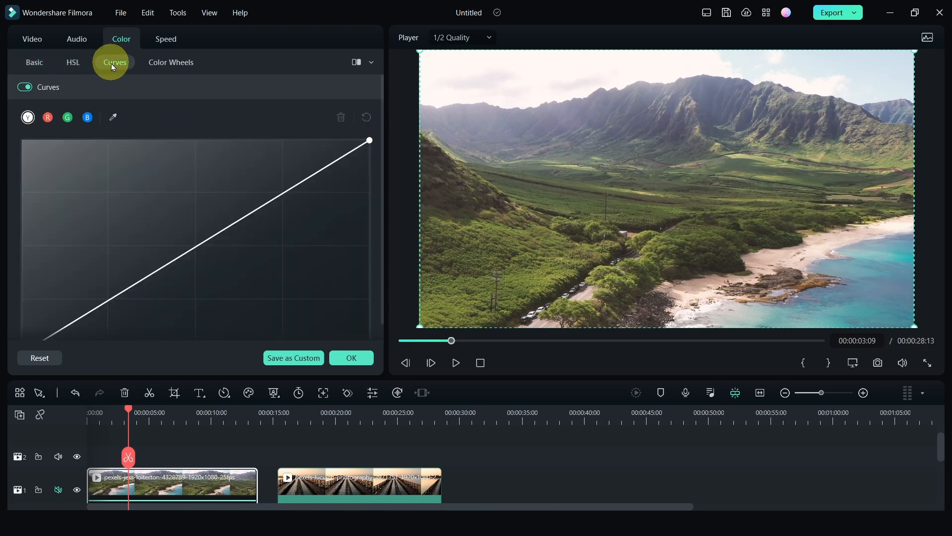
{"action": "left_click", "coordinate": [172, 65]}
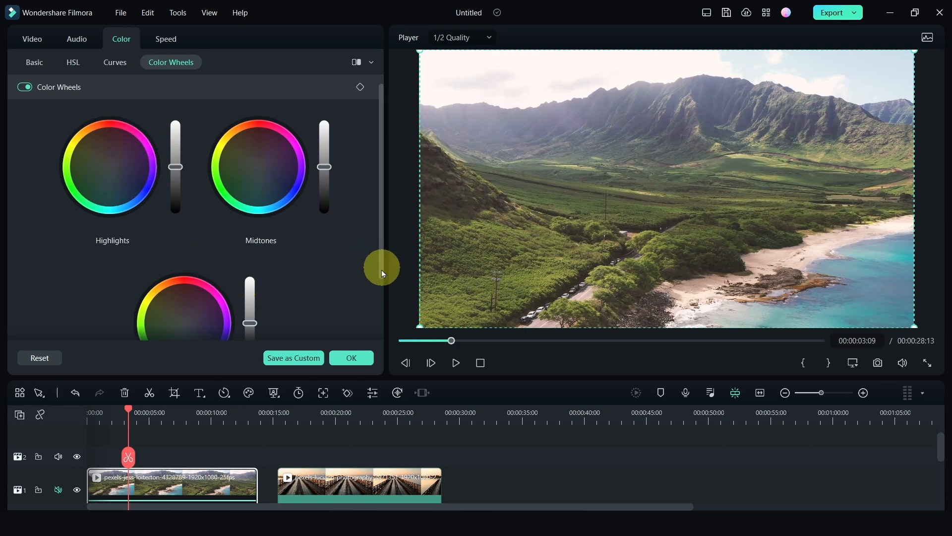
{"action": "left_click_drag", "start_coordinate": [385, 250], "coordinate": [487, 253]}
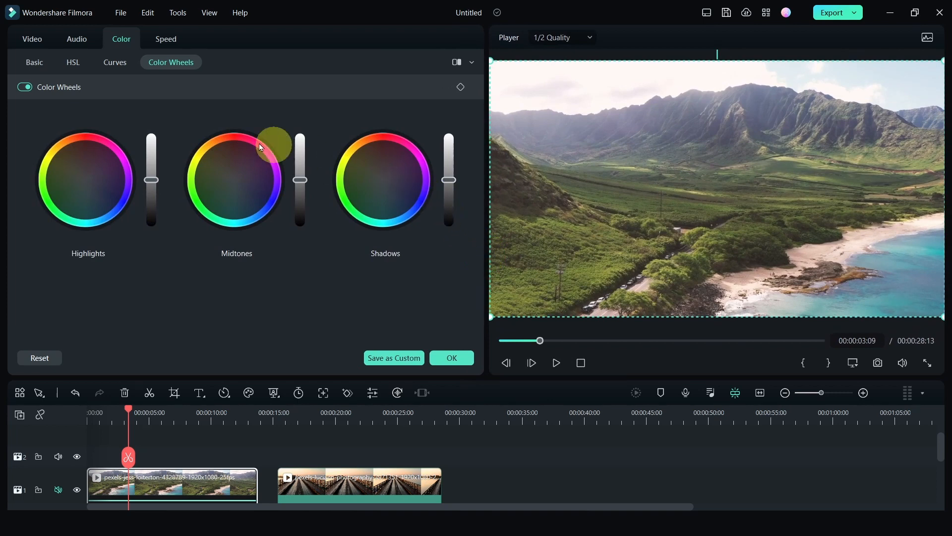
{"action": "left_click_drag", "start_coordinate": [487, 256], "coordinate": [367, 259]}
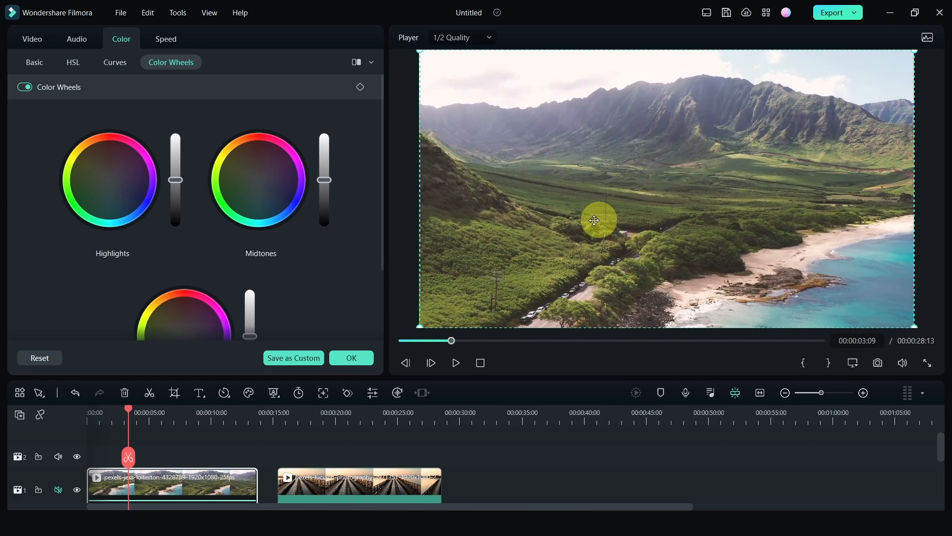
{"action": "mouse_move", "coordinate": [379, 241]}
{"action": "left_mouse_down"}
{"action": "mouse_move", "coordinate": [381, 254]}
{"action": "mouse_move", "coordinate": [381, 239]}
{"action": "left_mouse_up"}
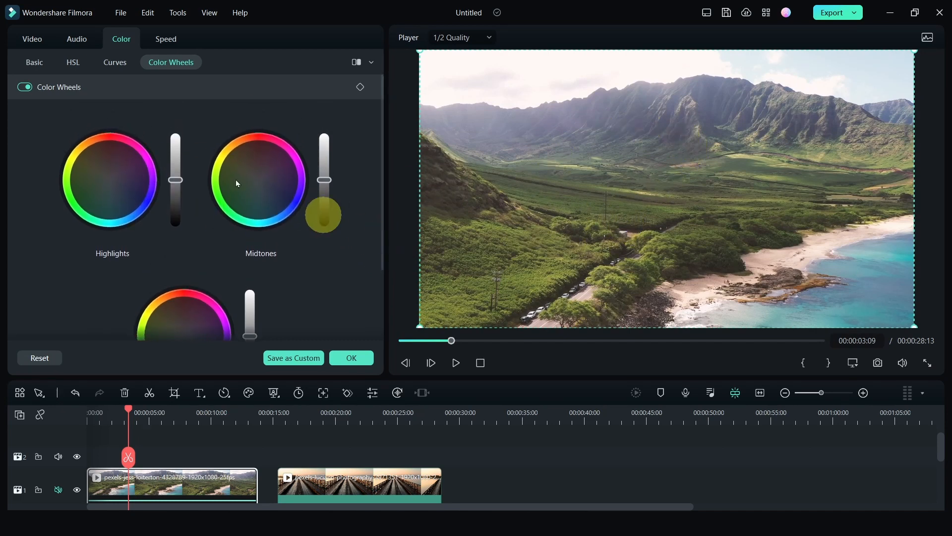
Step: Try bending the green channel curve upward in Curves, then reset the curve
{"action": "left_click", "coordinate": [113, 67]}
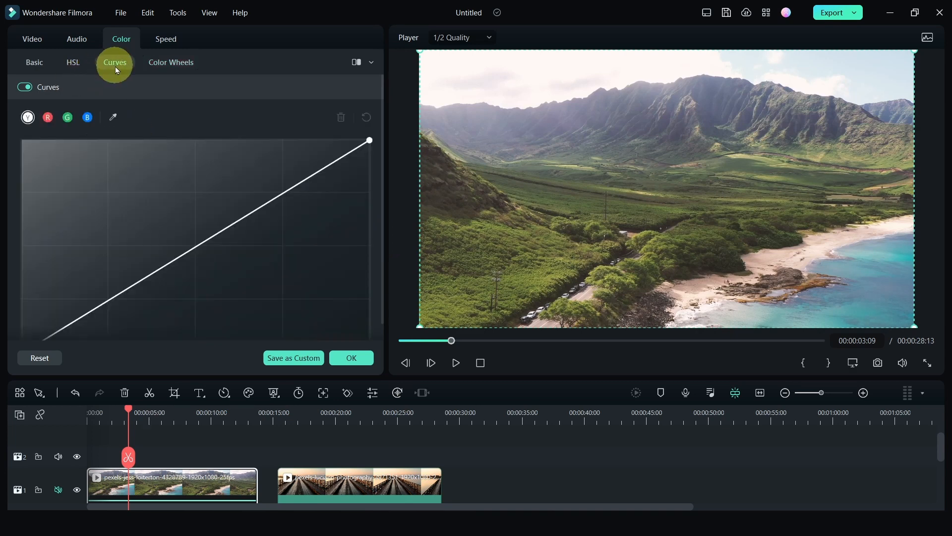
{"action": "left_click", "coordinate": [48, 125]}
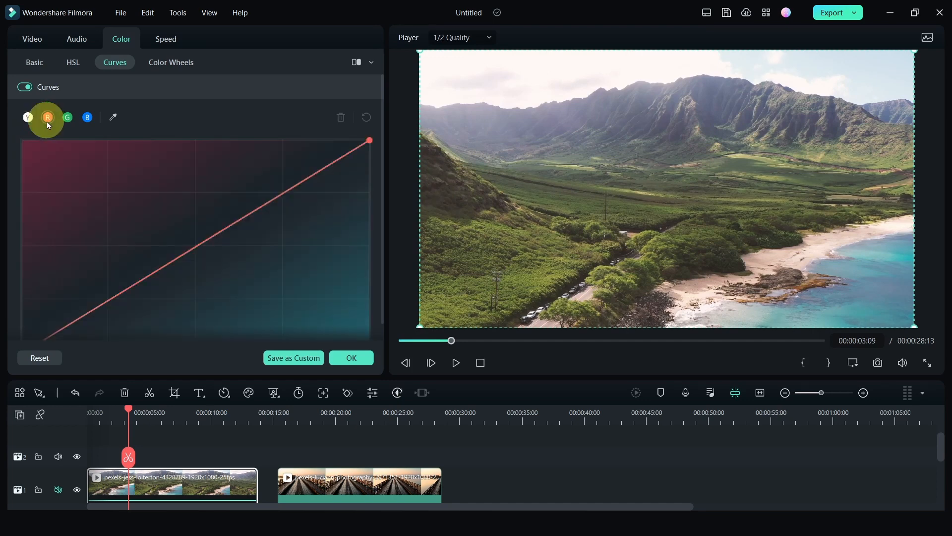
{"action": "left_click", "coordinate": [68, 124]}
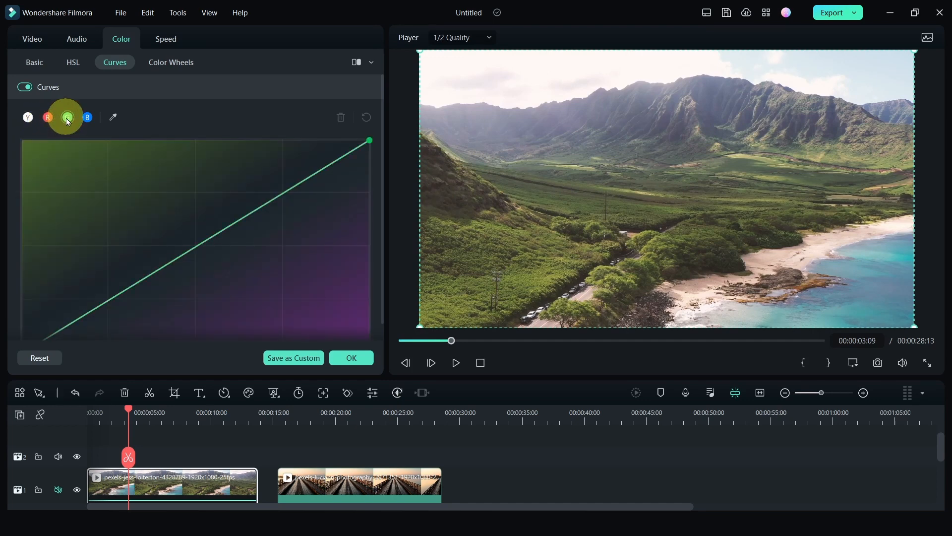
{"action": "left_click_drag", "start_coordinate": [197, 245], "coordinate": [189, 237]}
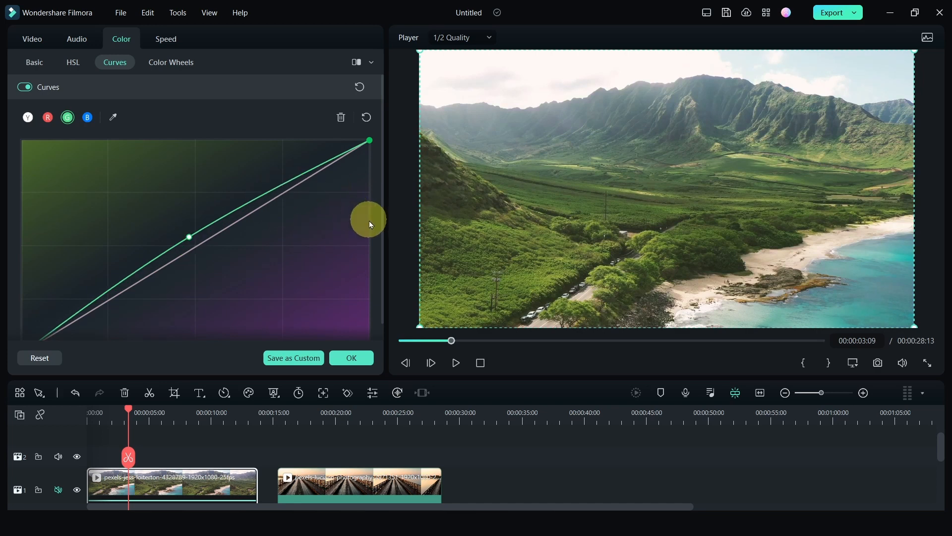
{"action": "left_click_drag", "start_coordinate": [288, 183], "coordinate": [295, 198]}
{"action": "left_click_drag", "start_coordinate": [189, 237], "coordinate": [117, 293]}
{"action": "left_click", "coordinate": [359, 87]}
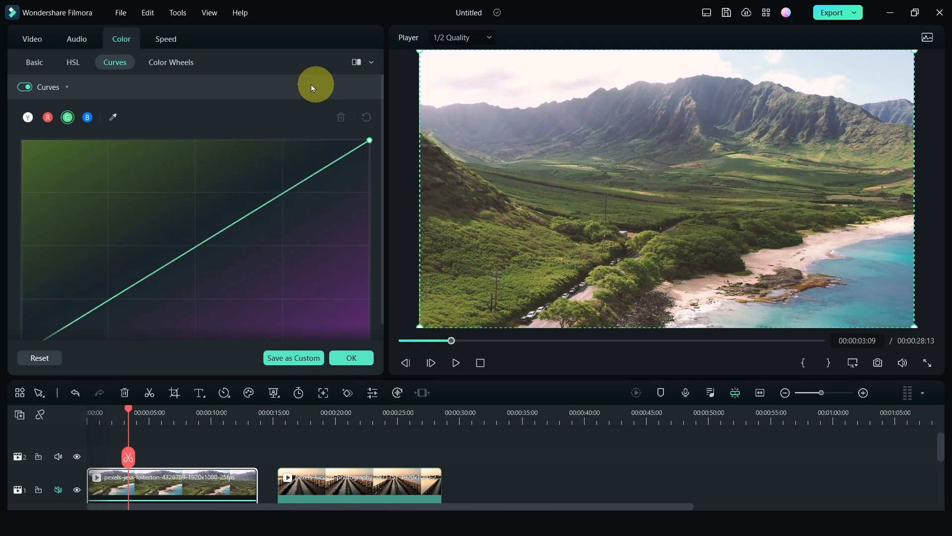
Step: In Color Wheels, shift the highlights toward blue and lower the highlights brightness slider
{"action": "left_click", "coordinate": [167, 63]}
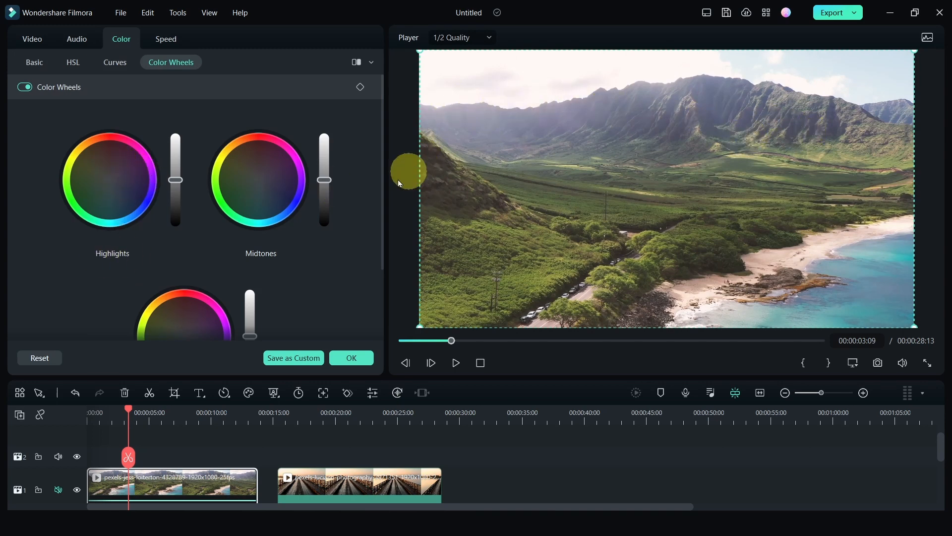
{"action": "left_click_drag", "start_coordinate": [381, 222], "coordinate": [383, 297]}
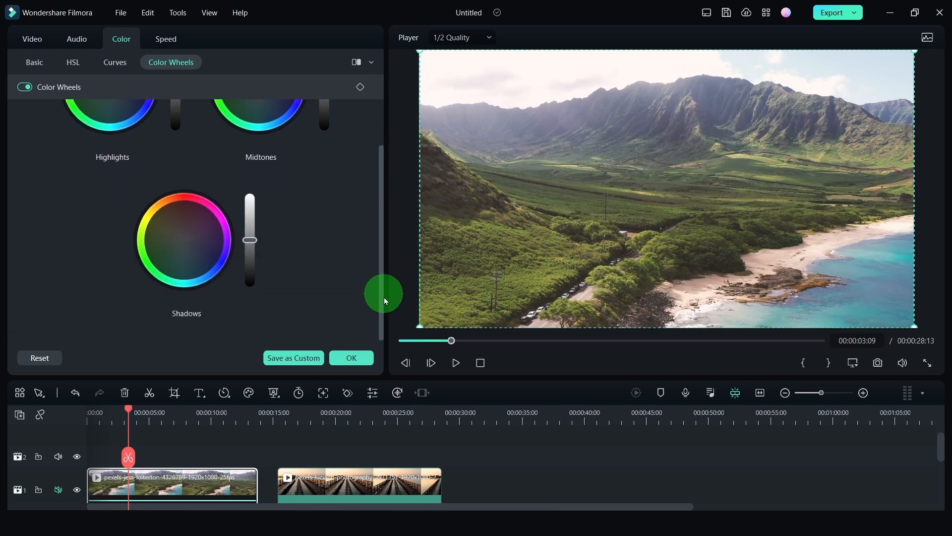
{"action": "scroll", "coordinate": [383, 278], "scroll_direction": "up", "scroll_amount": 3}
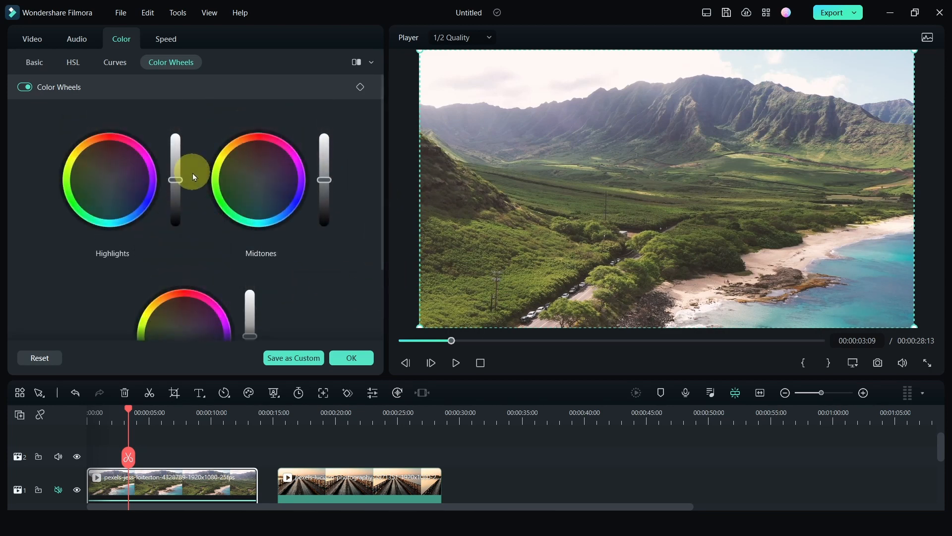
{"action": "left_click_drag", "start_coordinate": [110, 186], "coordinate": [151, 198]}
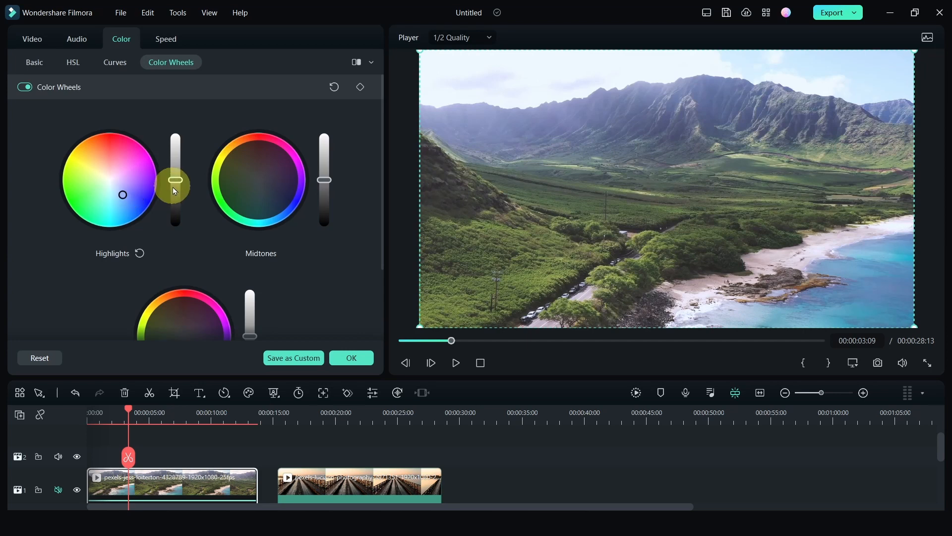
{"action": "left_click_drag", "start_coordinate": [178, 184], "coordinate": [176, 196]}
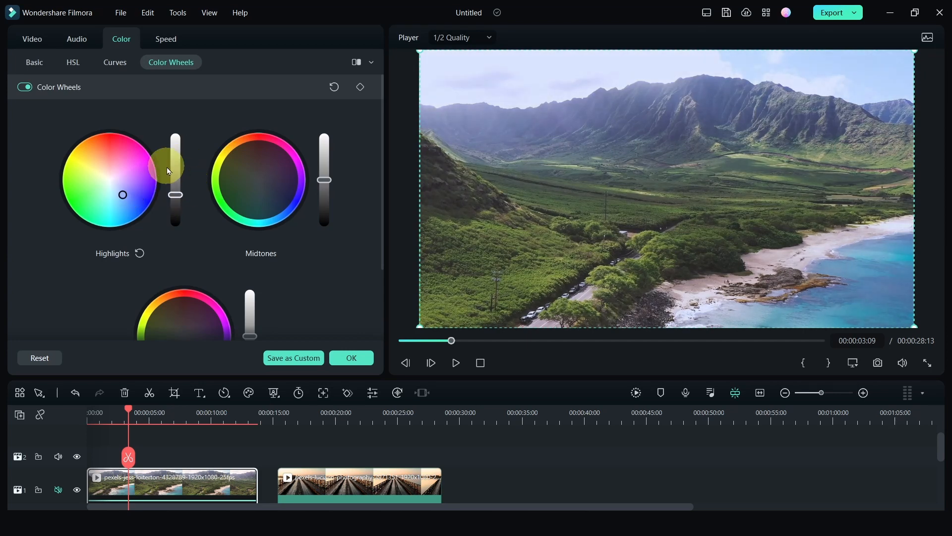
Step: Tint the midtones toward green and nudge the shadows color wheel slightly
{"action": "left_click_drag", "start_coordinate": [262, 184], "coordinate": [264, 180]}
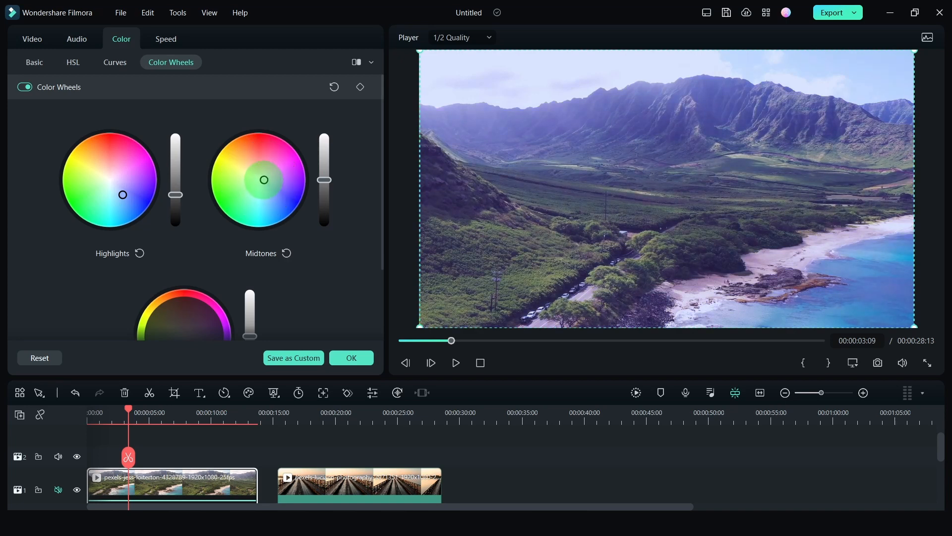
{"action": "left_click_drag", "start_coordinate": [383, 228], "coordinate": [382, 247]}
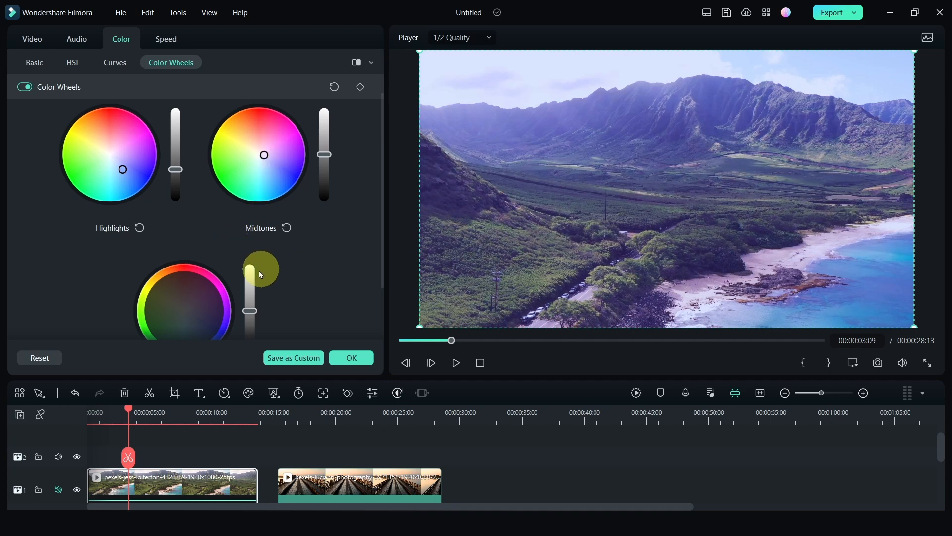
{"action": "scroll", "coordinate": [258, 268], "scroll_direction": "down", "scroll_amount": 2}
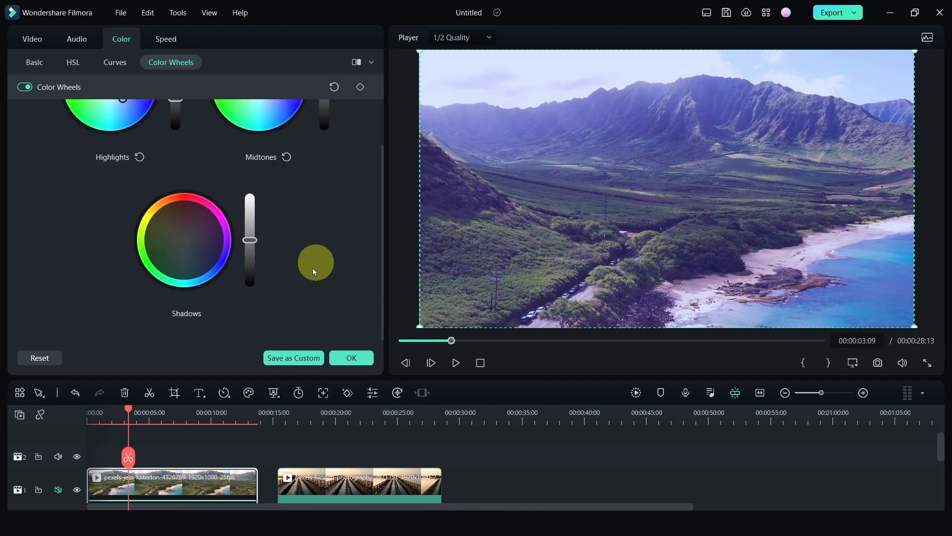
{"action": "left_click_drag", "start_coordinate": [184, 245], "coordinate": [180, 246]}
Step: Adjust the midtones and shadows brightness sliders
{"action": "scroll", "coordinate": [325, 245], "scroll_direction": "up", "scroll_amount": 1}
{"action": "scroll", "coordinate": [326, 245], "scroll_direction": "up", "scroll_amount": 2}
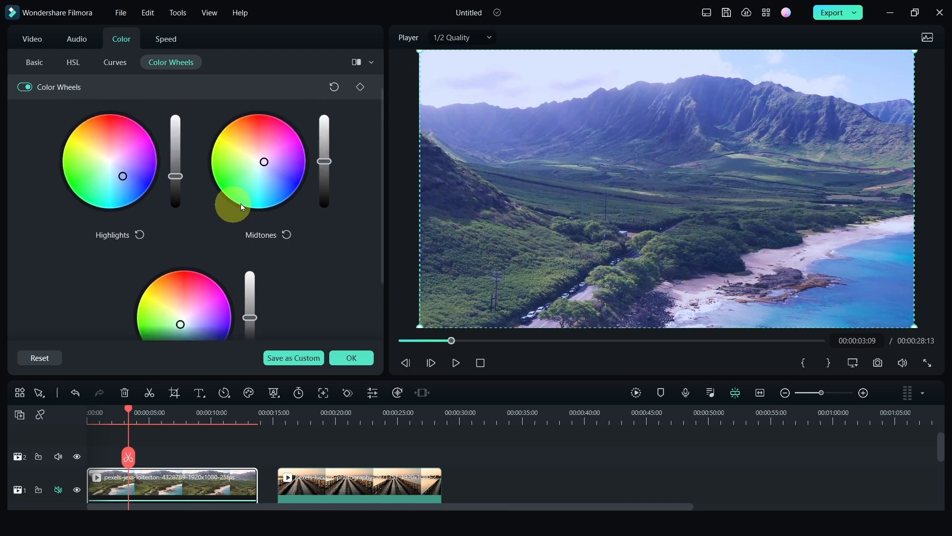
{"action": "left_click_drag", "start_coordinate": [322, 172], "coordinate": [324, 175]}
{"action": "scroll", "coordinate": [280, 269], "scroll_direction": "down", "scroll_amount": 2}
{"action": "left_click", "coordinate": [251, 286]}
{"action": "scroll", "coordinate": [296, 238], "scroll_direction": "up", "scroll_amount": 2}
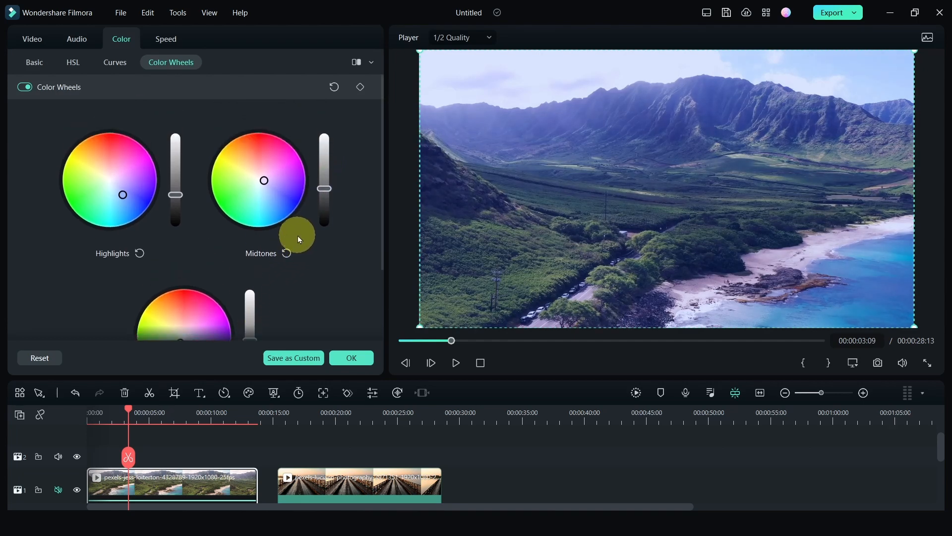
Step: Compare the graded clip with the original using before/after view and toggling Color Wheels off and on
{"action": "left_click", "coordinate": [357, 63]}
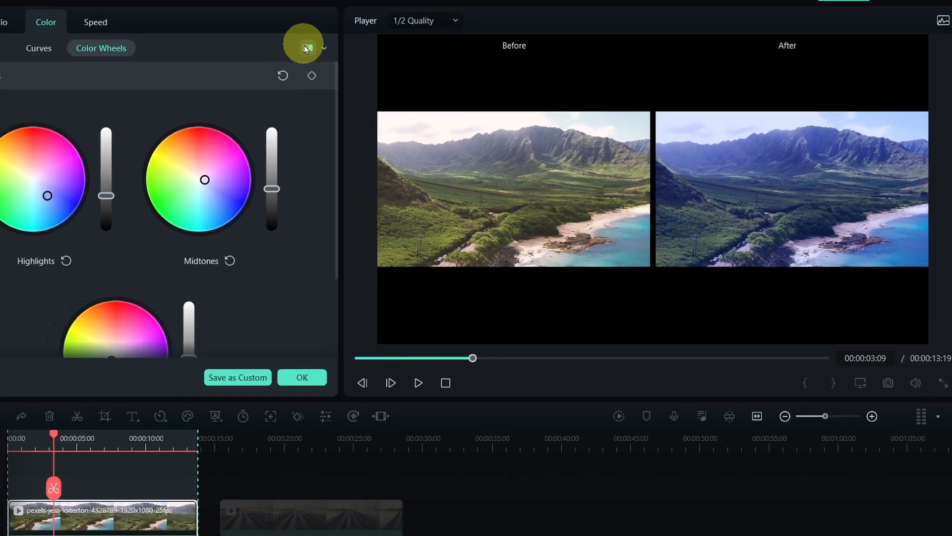
{"action": "left_click", "coordinate": [249, 33]}
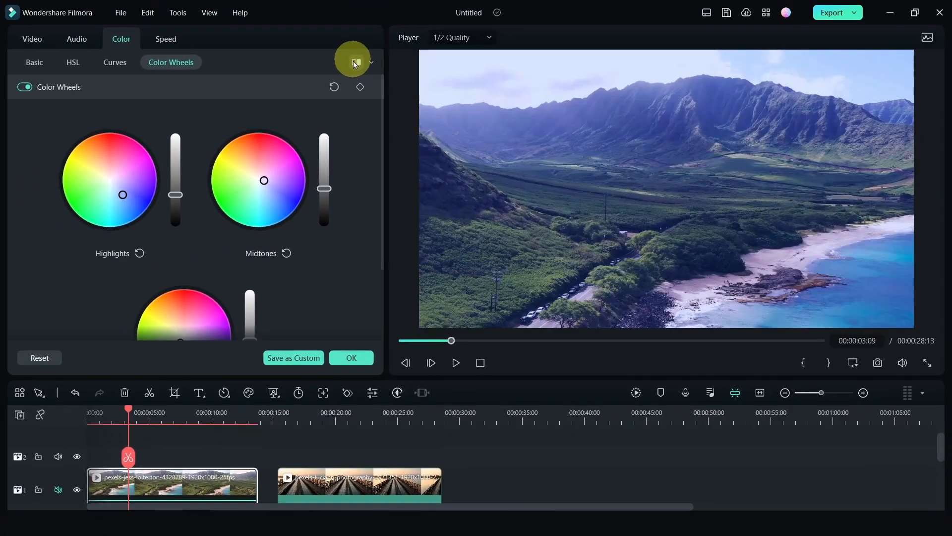
{"action": "left_click", "coordinate": [23, 89]}
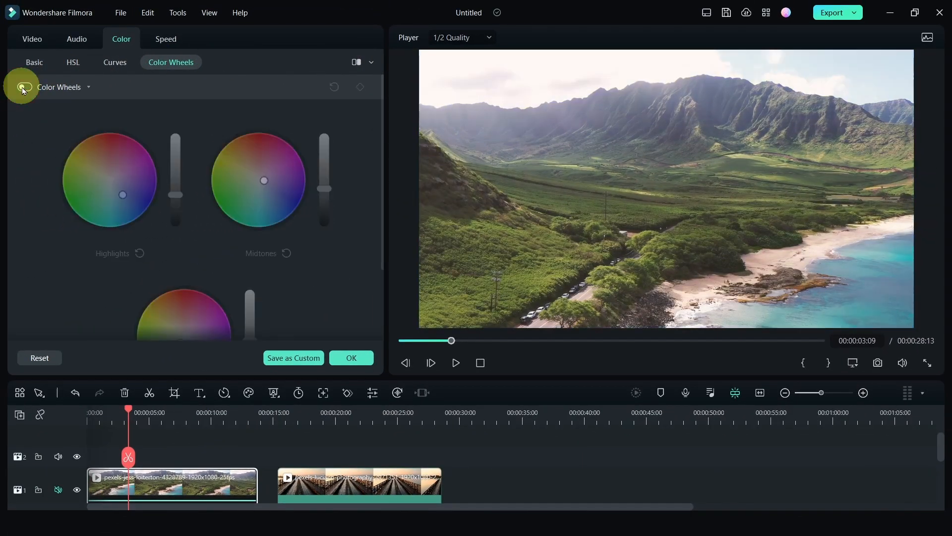
{"action": "left_click", "coordinate": [23, 89]}
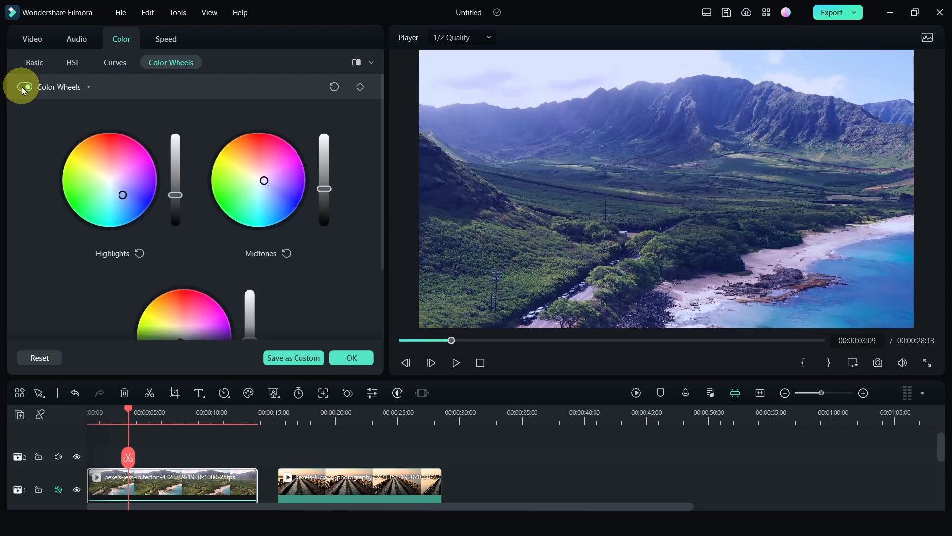
Step: Refine the highlights and midtones wheel positions and lower the midtones brightness slider
{"action": "left_click_drag", "start_coordinate": [123, 194], "coordinate": [120, 194]}
{"action": "left_click_drag", "start_coordinate": [263, 181], "coordinate": [257, 184]}
{"action": "left_click_drag", "start_coordinate": [324, 188], "coordinate": [324, 196]}
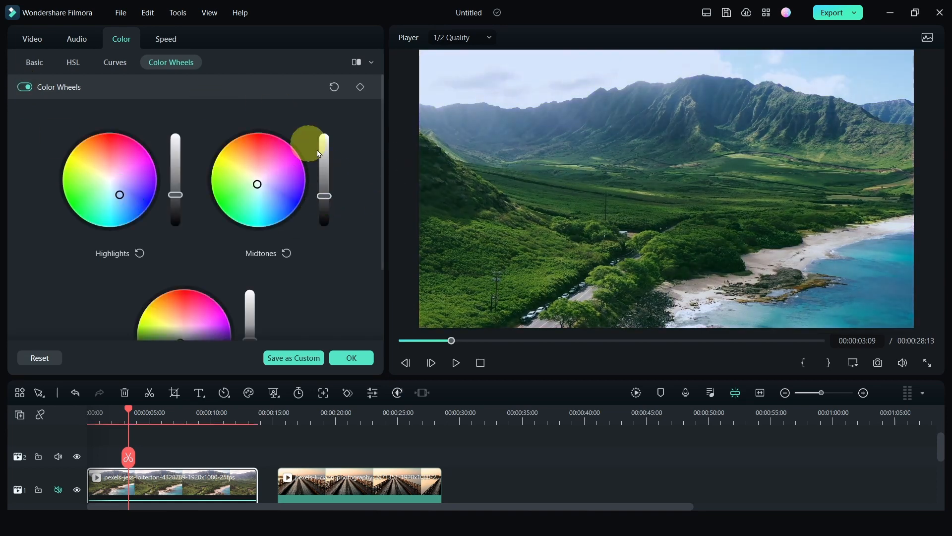
{"action": "mouse_move", "coordinate": [382, 204]}
{"action": "left_mouse_down"}
{"action": "mouse_move", "coordinate": [387, 248]}
{"action": "mouse_move", "coordinate": [384, 216]}
{"action": "left_mouse_up"}
Step: Add a shadow point and a highlight point to the luminance curve to form a gentle S-curve
{"action": "left_click", "coordinate": [115, 65]}
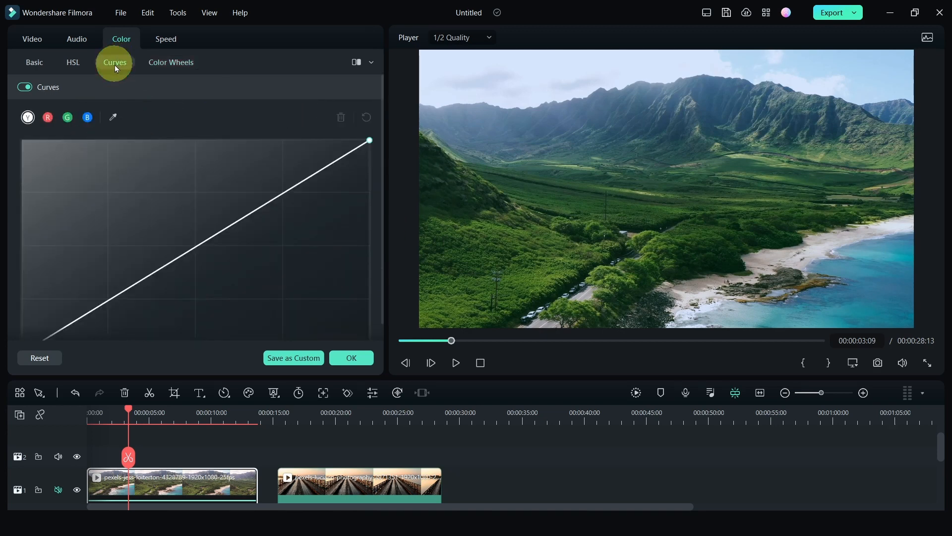
{"action": "left_click", "coordinate": [122, 294]}
{"action": "left_click_drag", "start_coordinate": [122, 295], "coordinate": [125, 299]}
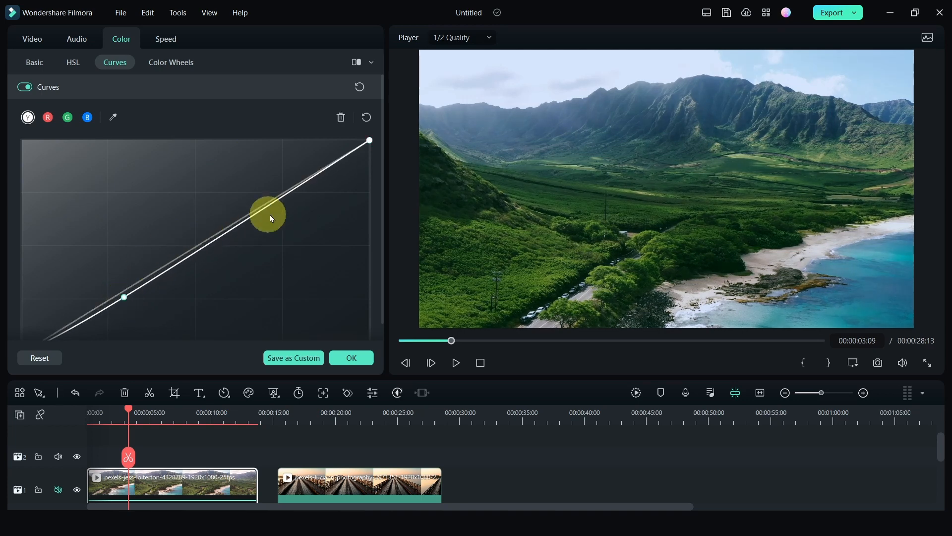
{"action": "left_click", "coordinate": [274, 200]}
{"action": "left_click_drag", "start_coordinate": [276, 204], "coordinate": [272, 198]}
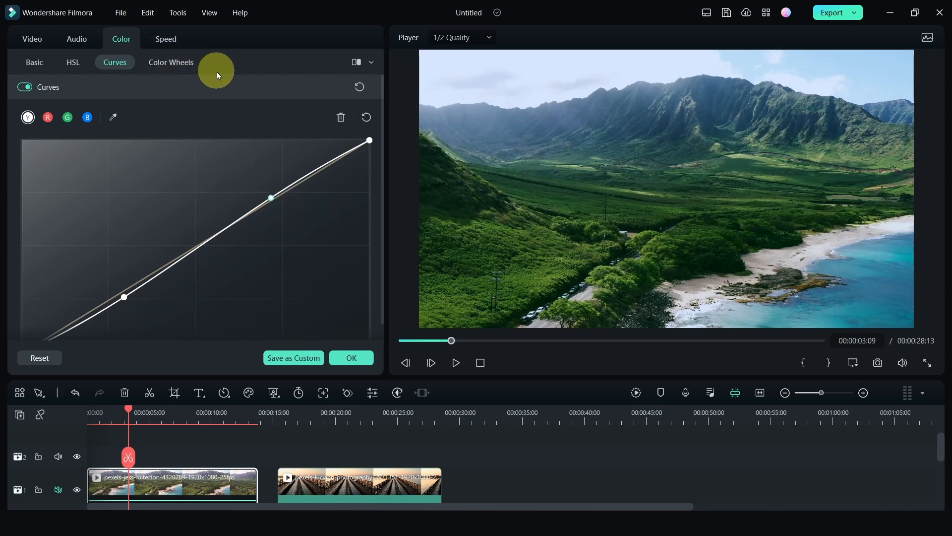
Step: Return to Color Wheels and play the clip briefly to review the grade
{"action": "left_click", "coordinate": [169, 63]}
{"action": "key", "text": "space"}
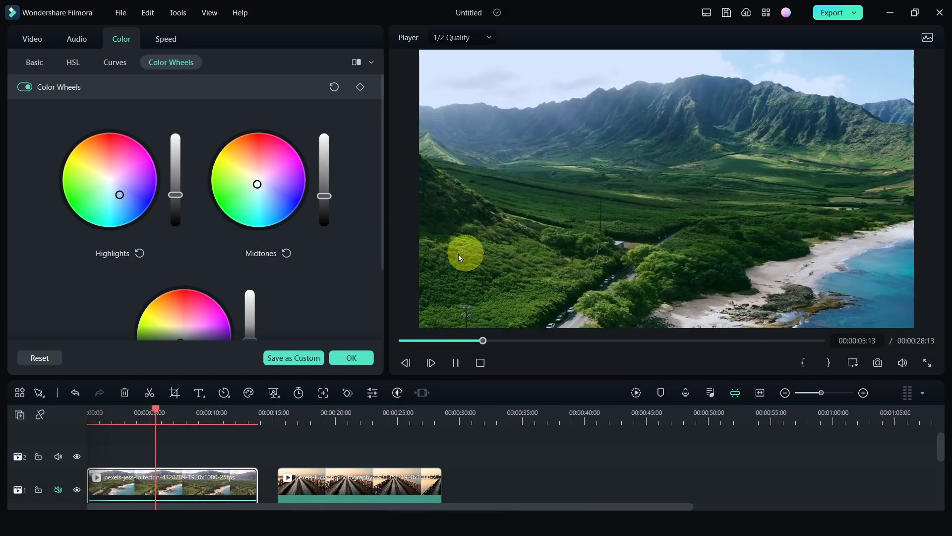
{"action": "key", "text": "space"}
Step: Save the current grade as a custom color preset named "Custom Dramatic JW 1"
{"action": "left_click", "coordinate": [292, 357]}
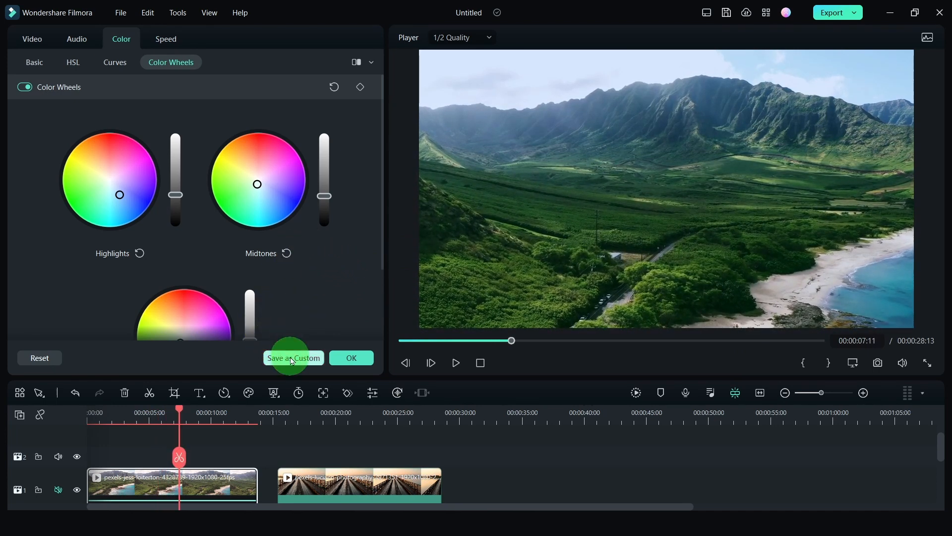
{"action": "left_click_drag", "start_coordinate": [398, 235], "coordinate": [330, 235]}
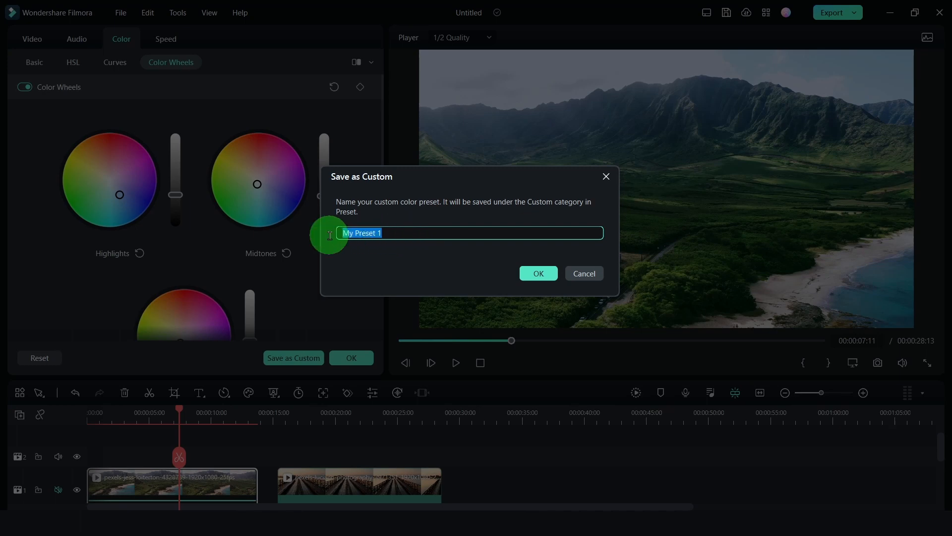
{"action": "type", "text": "Custom Dram"}
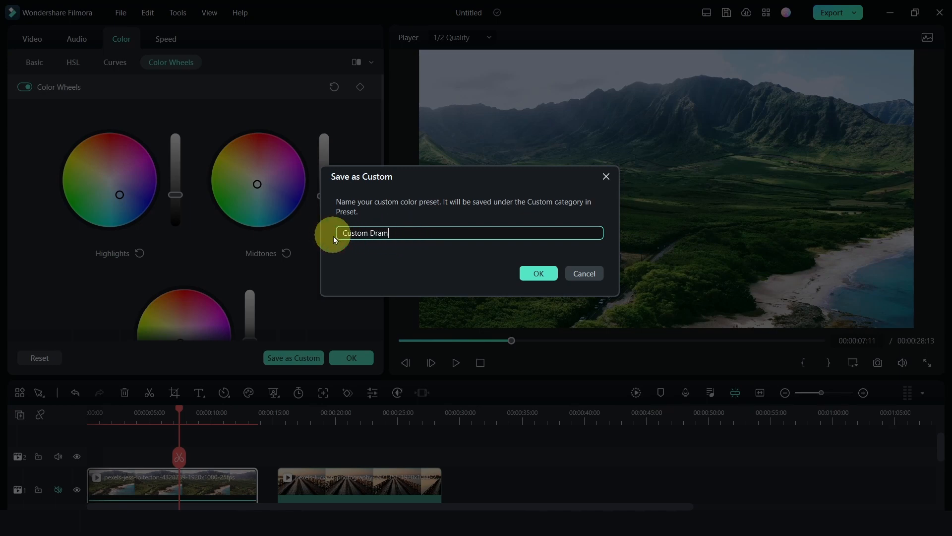
{"action": "type", "text": "atic W 1"}
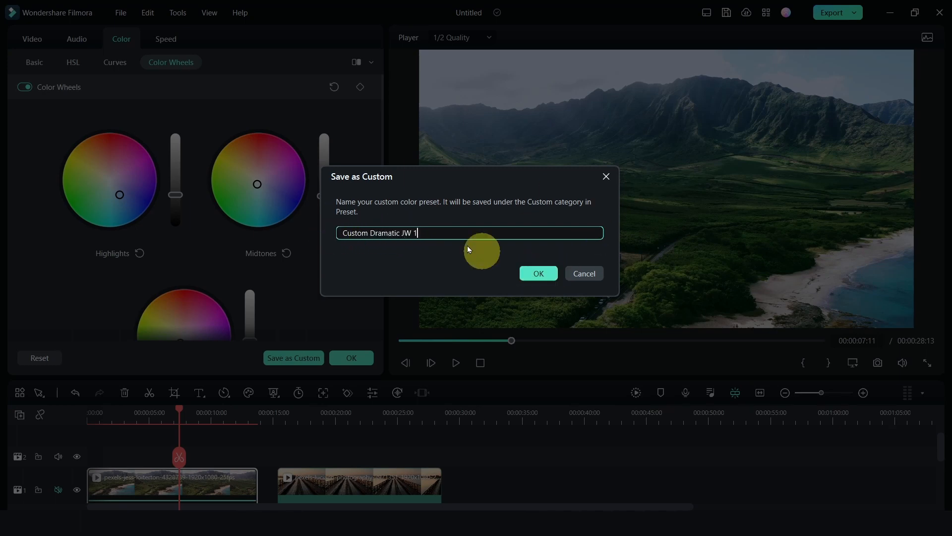
{"action": "left_click", "coordinate": [539, 273]}
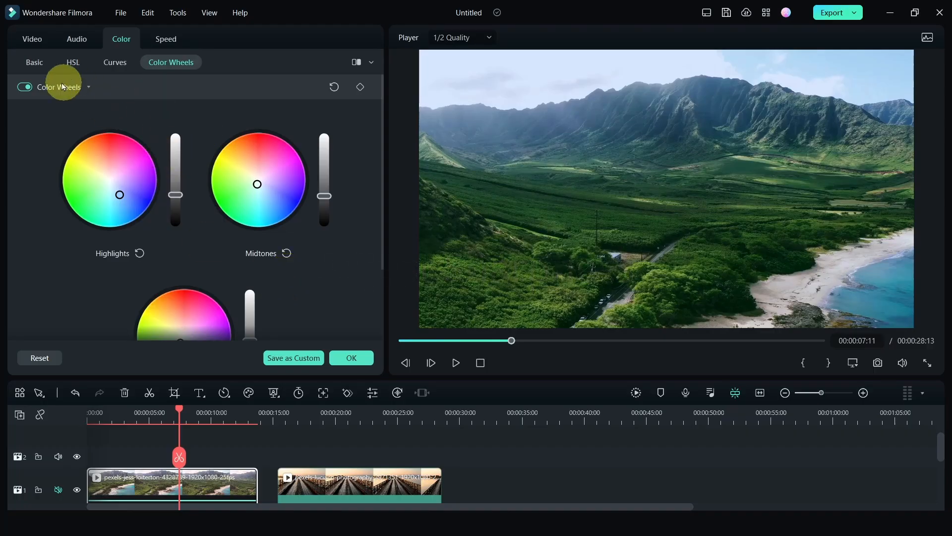
Step: Raise Sharpen in the Basic color settings to about 9.13 and toggle Adjust off and on to compare
{"action": "left_click", "coordinate": [32, 60]}
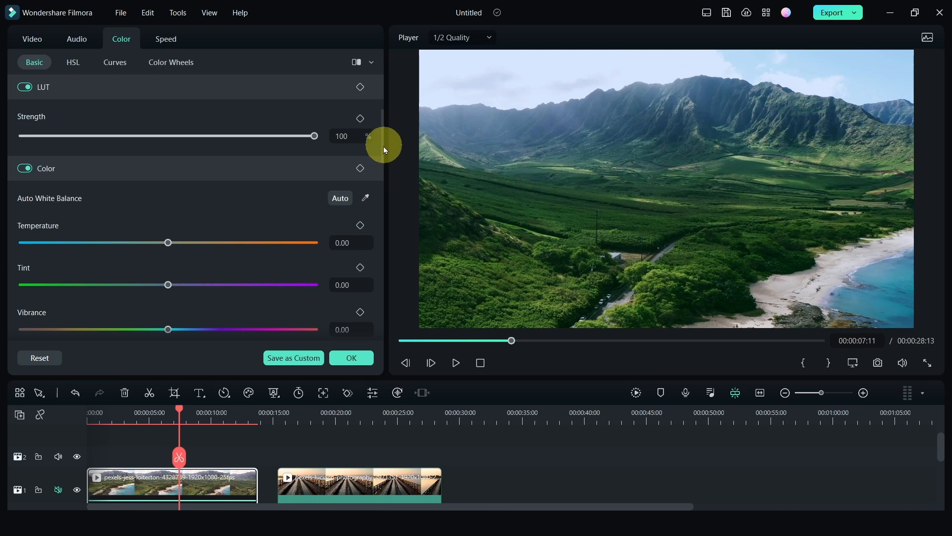
{"action": "left_click_drag", "start_coordinate": [381, 147], "coordinate": [393, 262]}
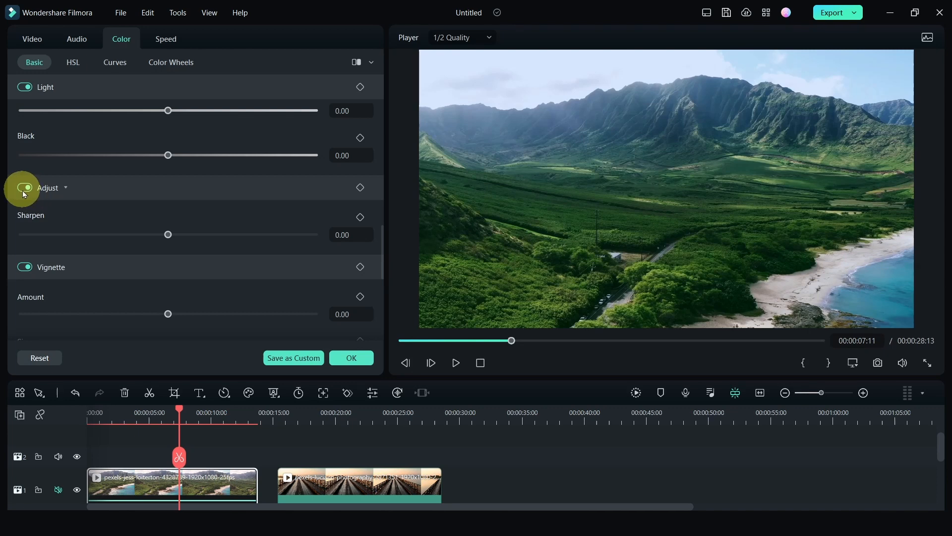
{"action": "left_click", "coordinate": [118, 418]}
{"action": "key", "text": "space"}
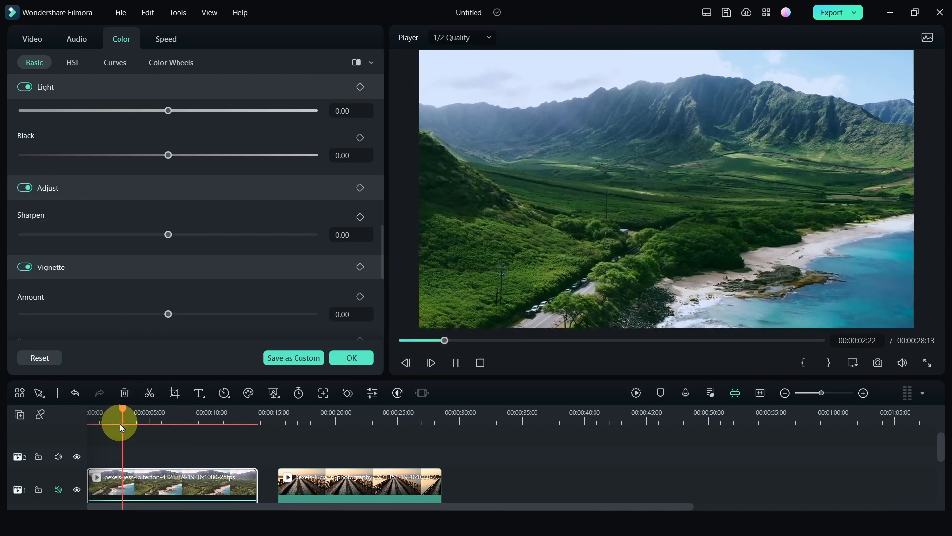
{"action": "key", "text": "space"}
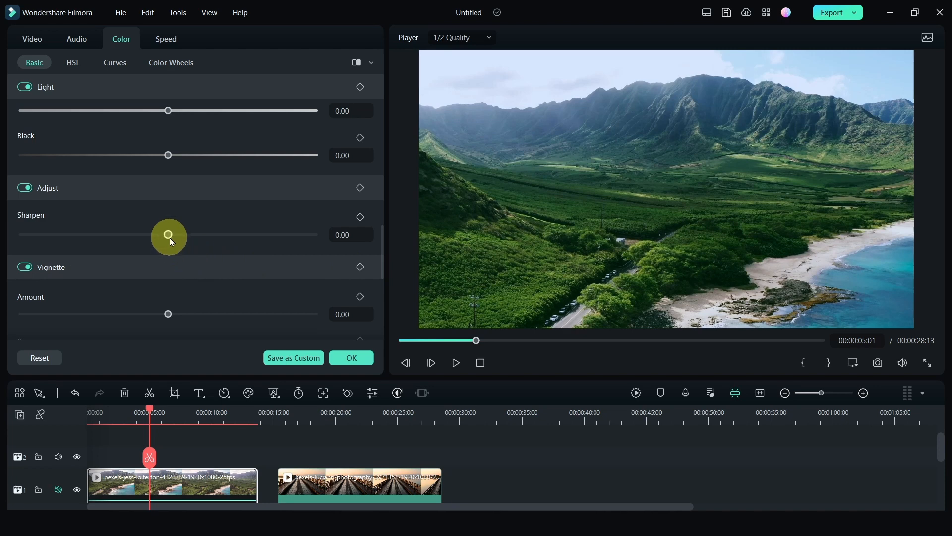
{"action": "left_click_drag", "start_coordinate": [169, 237], "coordinate": [179, 237]}
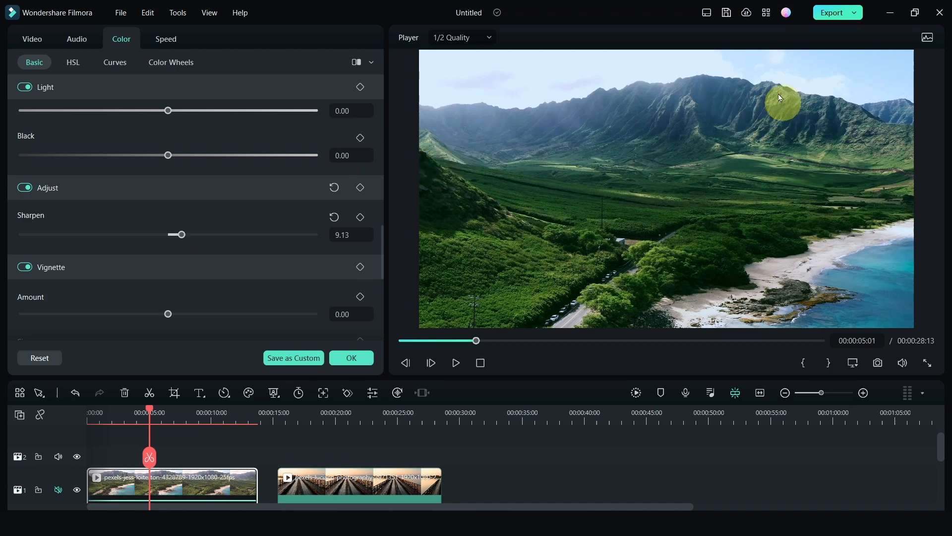
{"action": "left_click", "coordinate": [25, 188]}
{"action": "left_click", "coordinate": [23, 188]}
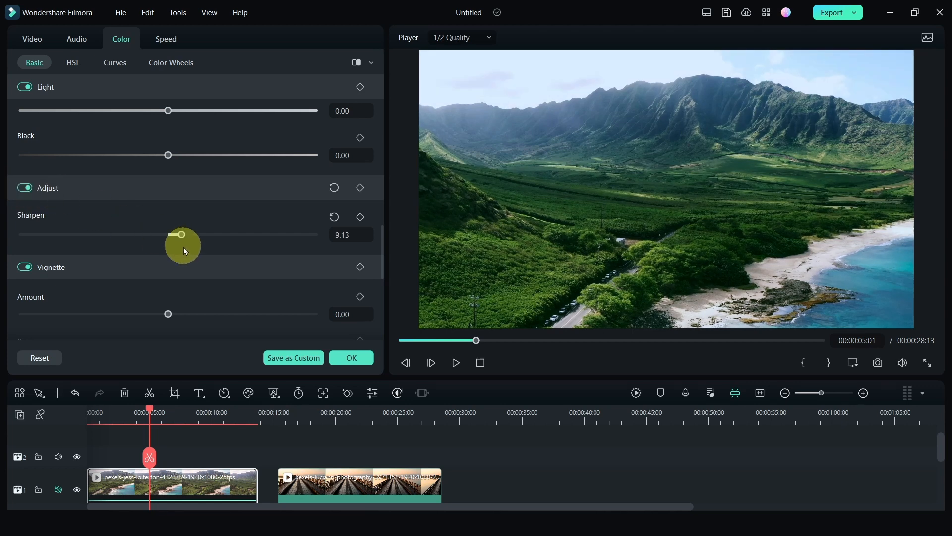
Step: Raise Sharpen to about 16.35 and toggle the Adjust section off and on repeatedly to compare
{"action": "left_click_drag", "start_coordinate": [182, 239], "coordinate": [193, 239]}
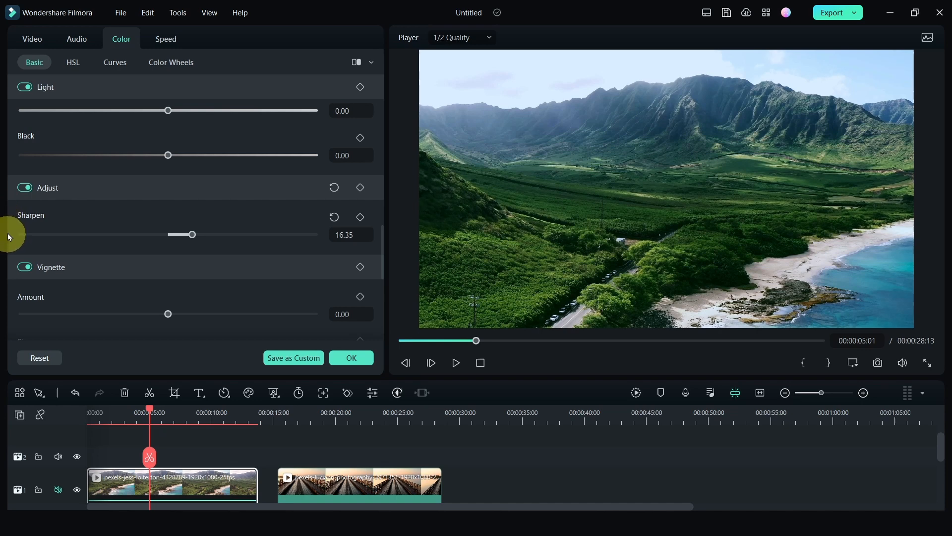
{"action": "left_click", "coordinate": [24, 188]}
{"action": "left_click", "coordinate": [24, 188]}
{"action": "left_click", "coordinate": [25, 188]}
{"action": "left_click", "coordinate": [25, 188]}
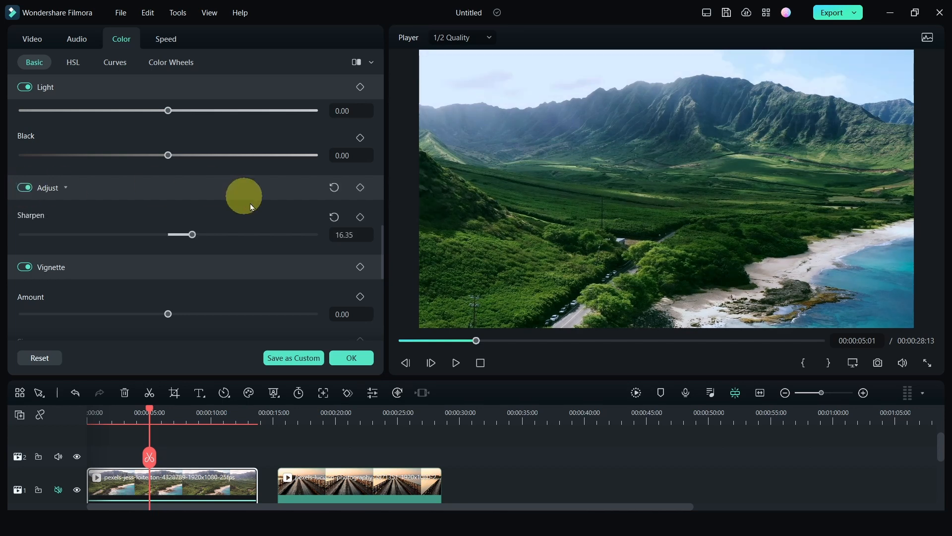
Step: Push Sharpen to 100 and toggle the Adjust section off and on to compare
{"action": "left_click_drag", "start_coordinate": [196, 237], "coordinate": [340, 226]}
{"action": "left_click", "coordinate": [24, 188]}
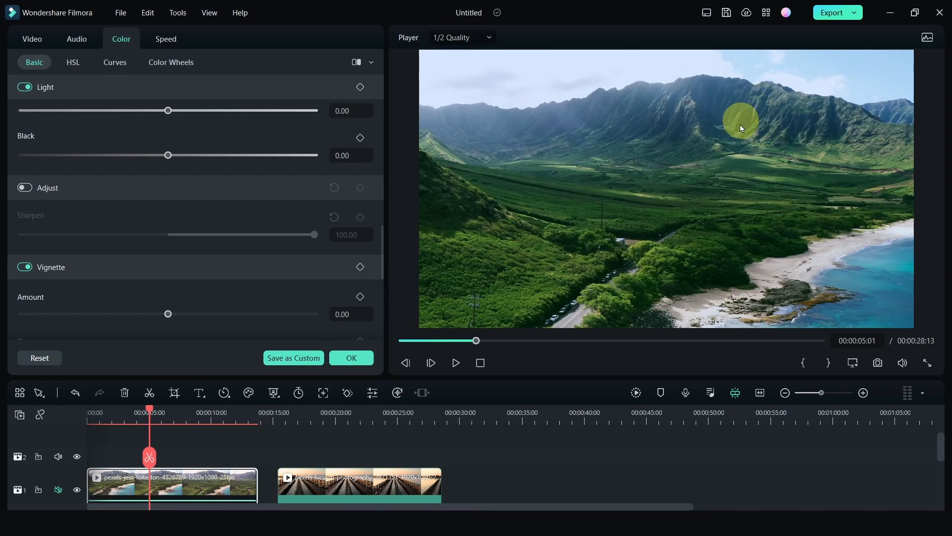
{"action": "left_click", "coordinate": [25, 187]}
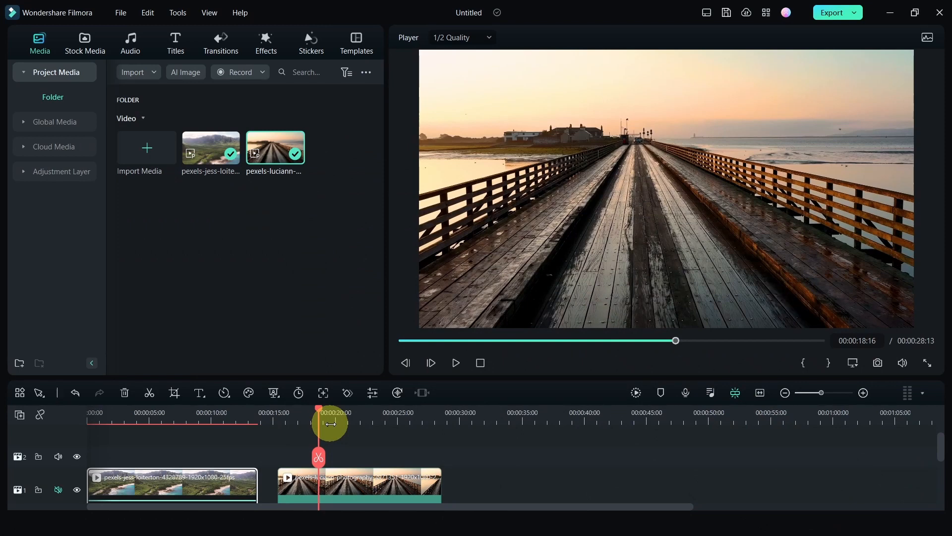
Step: Search the Filter&LUT effects for "cool" and place the Cool Film filter on the track above the pier clip
{"action": "left_click", "coordinate": [270, 45]}
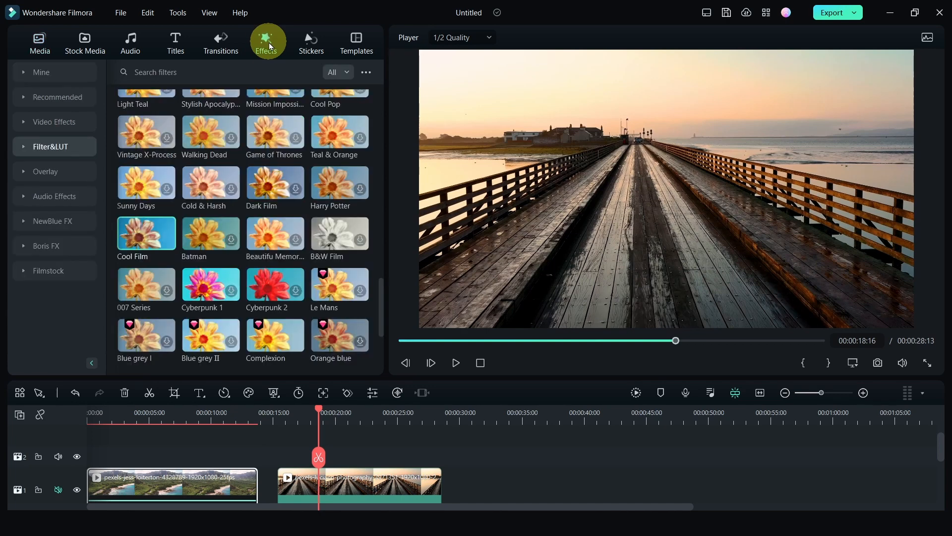
{"action": "left_click", "coordinate": [22, 145]}
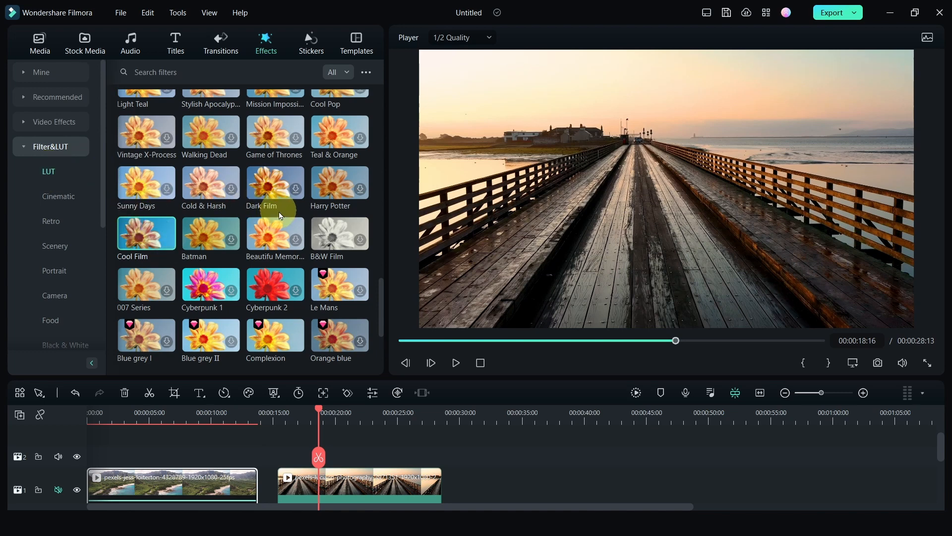
{"action": "scroll", "coordinate": [276, 206], "scroll_direction": "down", "scroll_amount": 3}
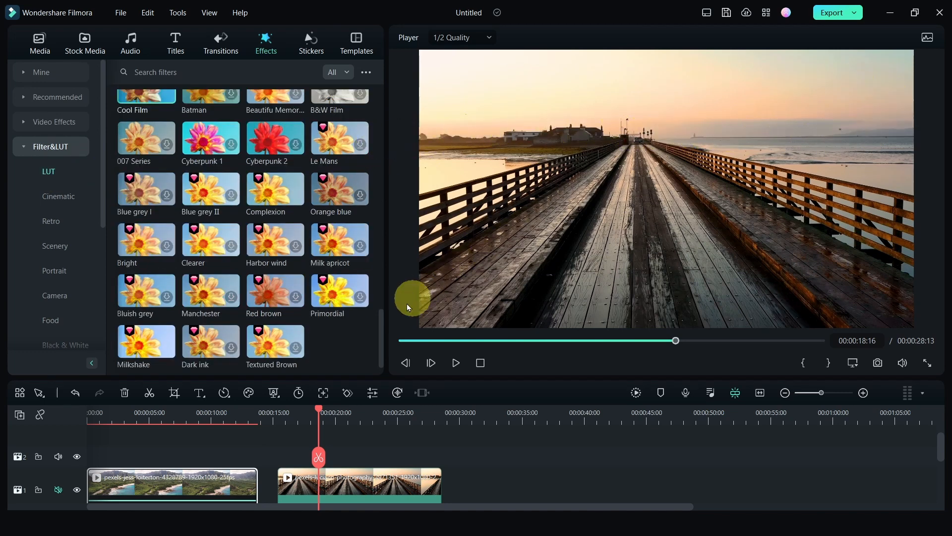
{"action": "scroll", "coordinate": [380, 323], "scroll_direction": "down", "scroll_amount": 2}
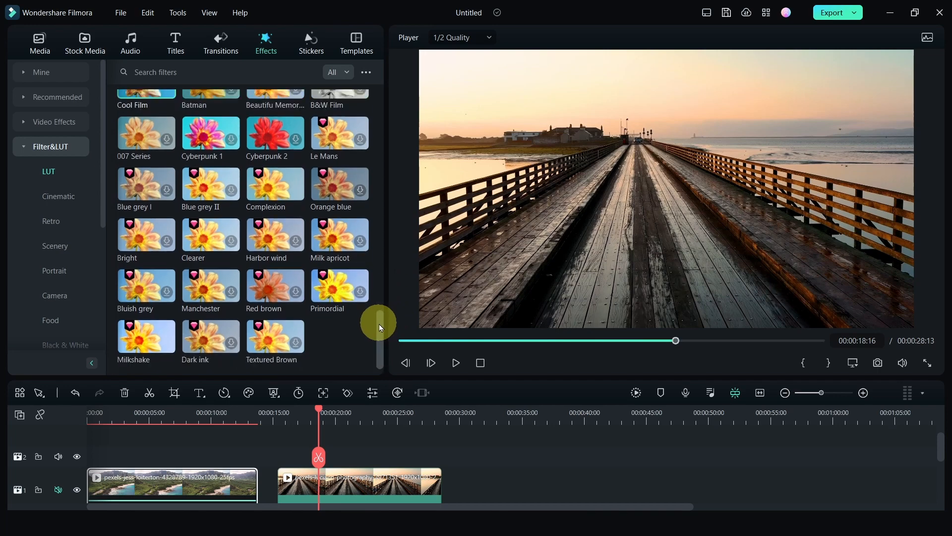
{"action": "scroll", "coordinate": [375, 320], "scroll_direction": "up", "scroll_amount": 2}
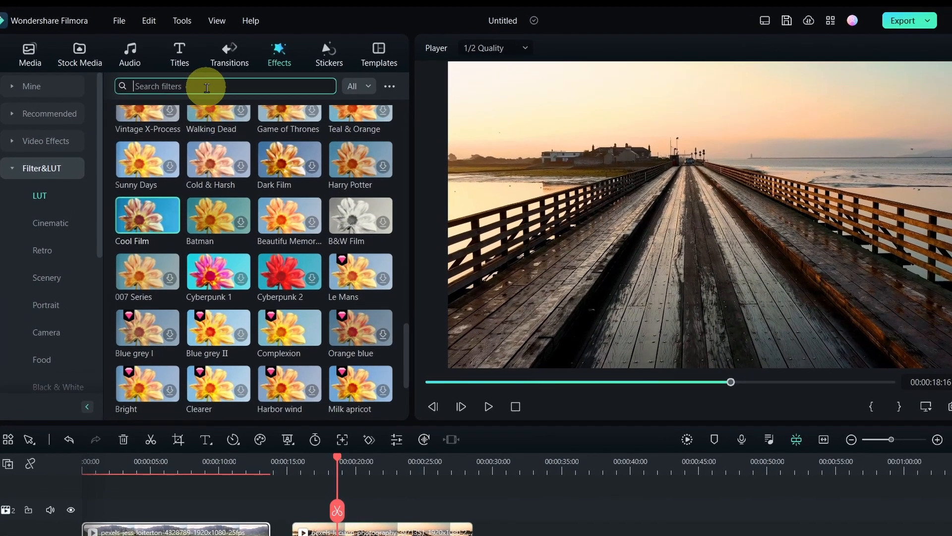
{"action": "left_click", "coordinate": [200, 73]}
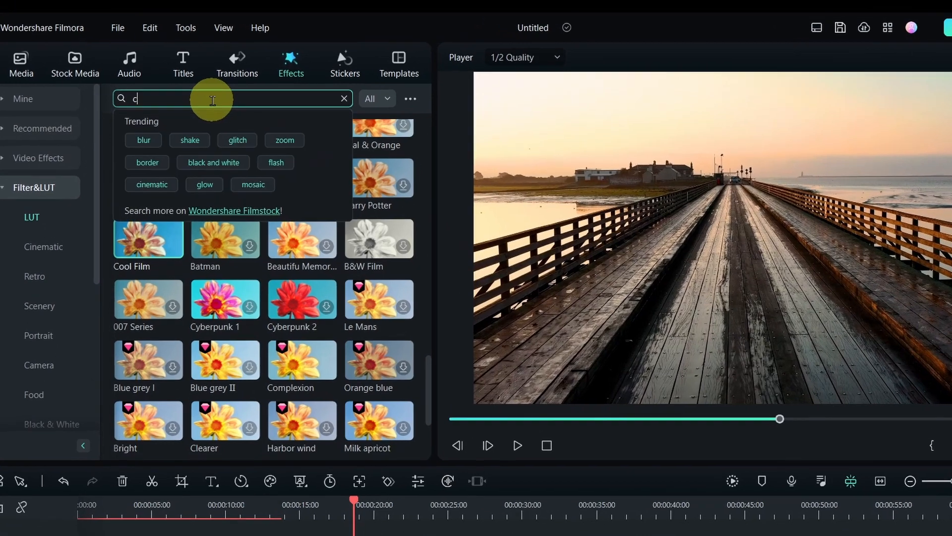
{"action": "type", "text": "cool"}
{"action": "key", "text": "Return"}
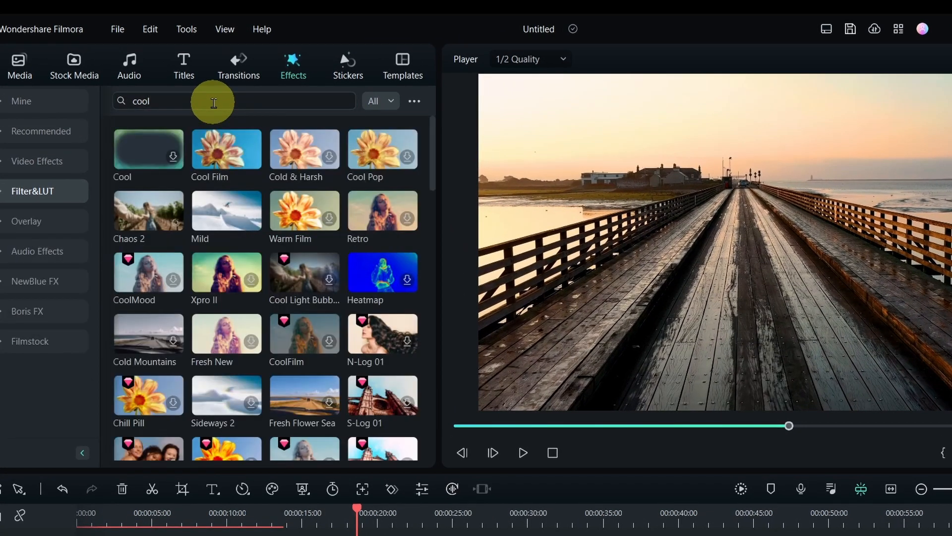
{"action": "left_click", "coordinate": [223, 151]}
{"action": "left_click_drag", "start_coordinate": [222, 153], "coordinate": [391, 535]}
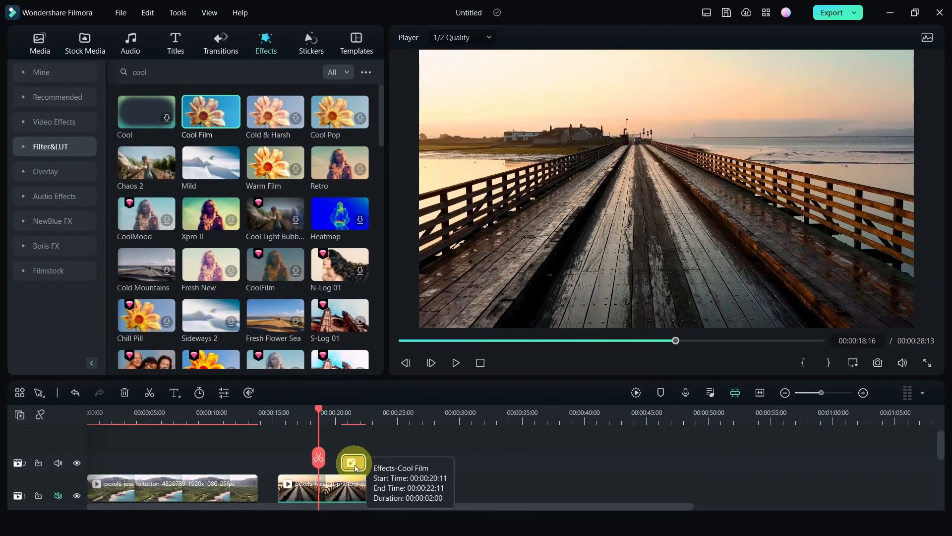
Step: Stretch the Cool Film filter to match the pier clip's length and toggle its track visibility to compare
{"action": "left_click_drag", "start_coordinate": [356, 468], "coordinate": [445, 465]}
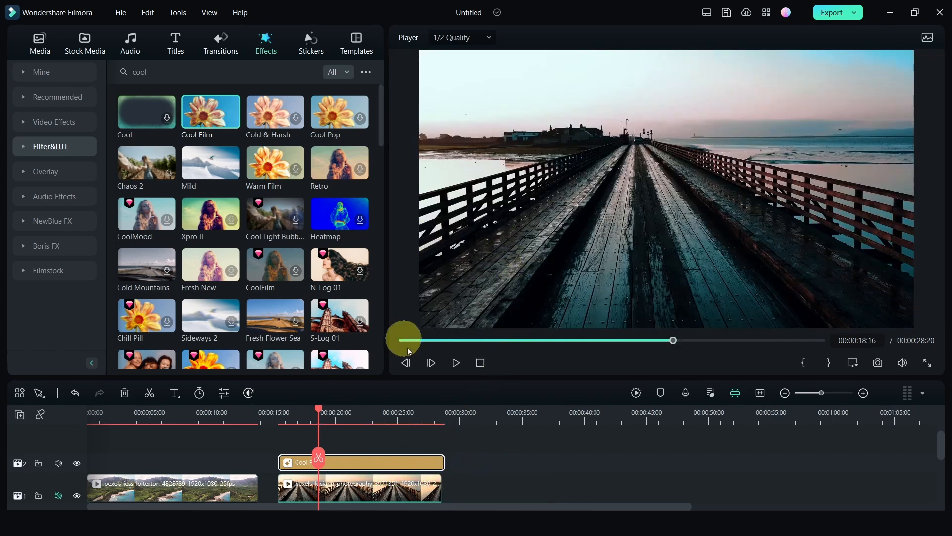
{"action": "left_click_drag", "start_coordinate": [451, 469], "coordinate": [440, 463]}
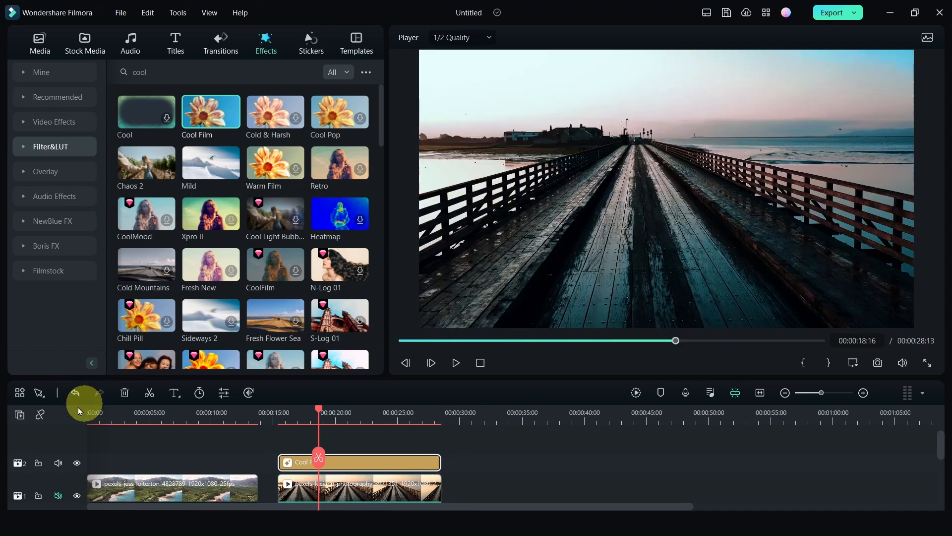
{"action": "left_click", "coordinate": [76, 463]}
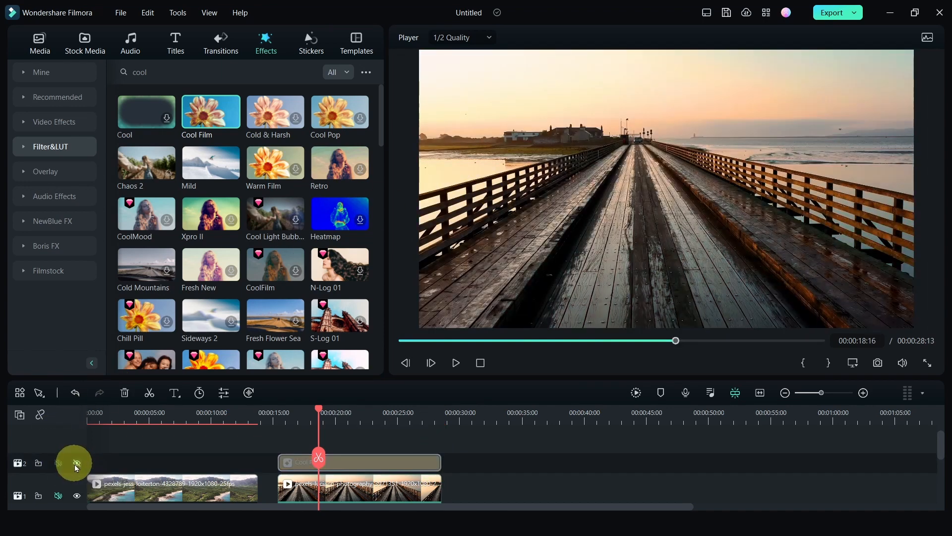
{"action": "left_click", "coordinate": [76, 463]}
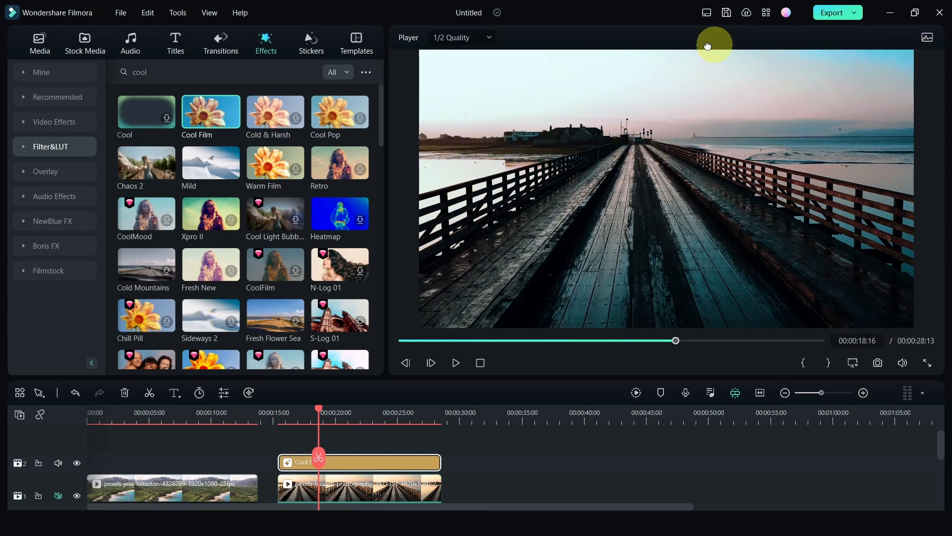
Step: Add a custom effect mask to the Cool Film filter, tracing points along the horizon and around the sky
{"action": "double_click", "coordinate": [340, 468]}
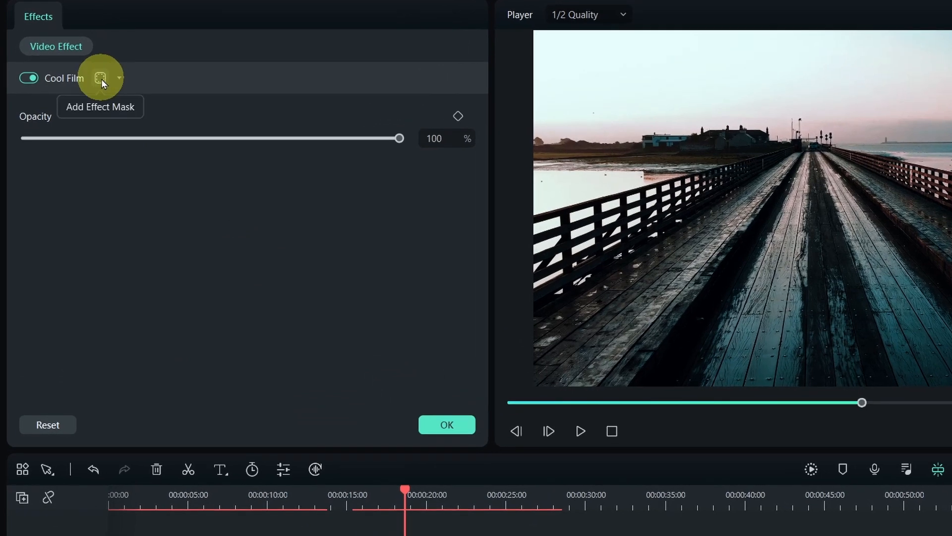
{"action": "left_click", "coordinate": [101, 78]}
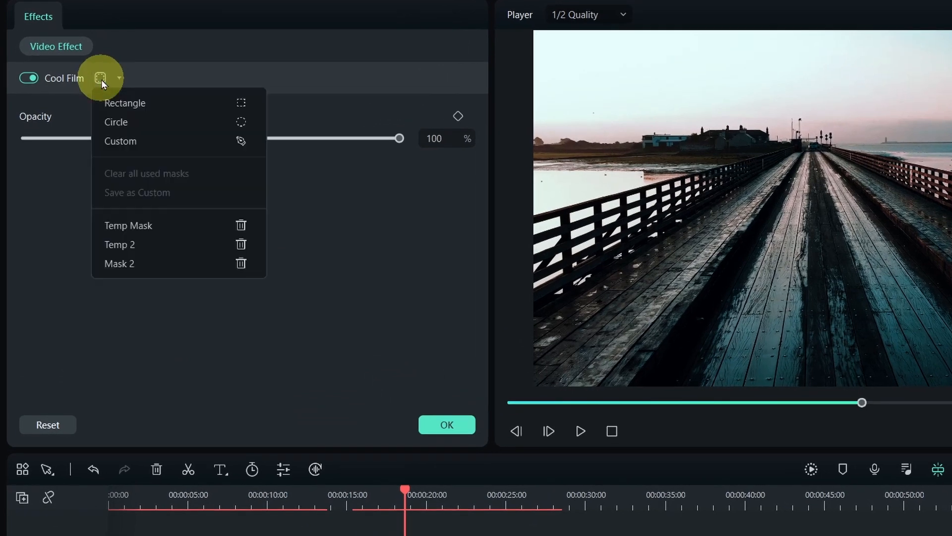
{"action": "left_click", "coordinate": [117, 141]}
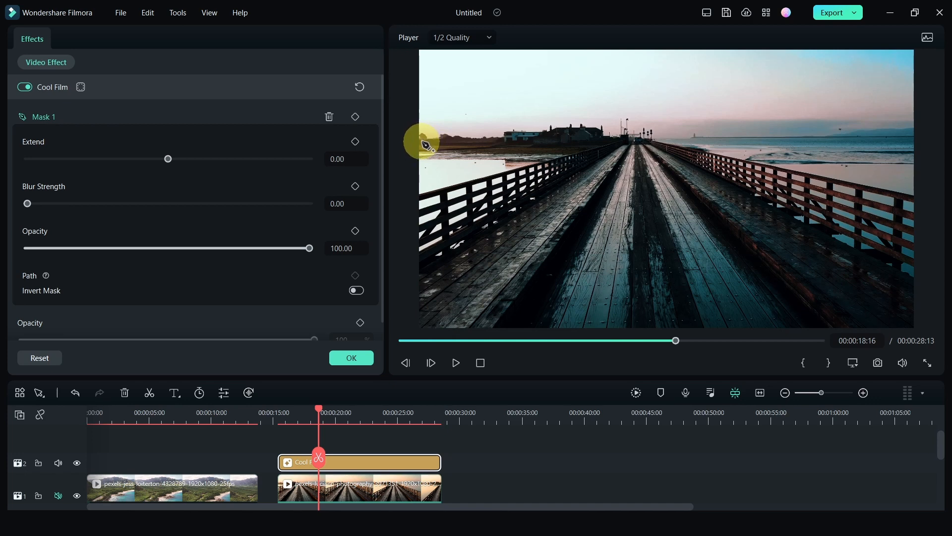
{"action": "mouse_move", "coordinate": [426, 137]}
{"action": "left_mouse_down"}
{"action": "mouse_move", "coordinate": [589, 128]}
{"action": "mouse_move", "coordinate": [826, 144]}
{"action": "left_mouse_up"}
{"action": "left_click", "coordinate": [822, 139]}
{"action": "left_click", "coordinate": [871, 139]}
{"action": "left_click", "coordinate": [916, 138]}
{"action": "left_click", "coordinate": [923, 71]}
{"action": "left_click", "coordinate": [920, 57]}
{"action": "left_click", "coordinate": [907, 54]}
{"action": "left_click", "coordinate": [432, 53]}
{"action": "left_click", "coordinate": [412, 55]}
{"action": "left_click", "coordinate": [413, 106]}
{"action": "left_click", "coordinate": [414, 135]}
{"action": "left_click", "coordinate": [422, 135]}
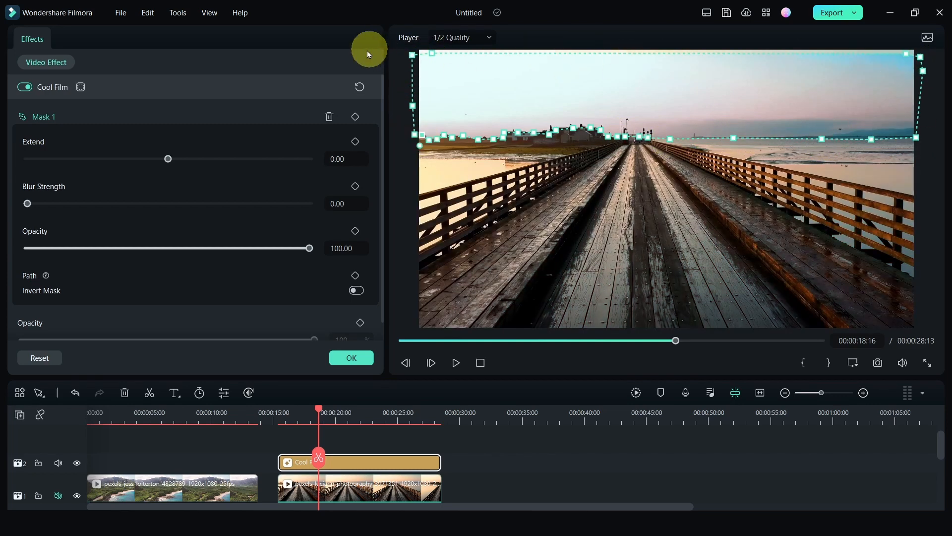
Step: Adjust the mask's corner points to fit the top edges of the frame
{"action": "mouse_move", "coordinate": [432, 53]}
{"action": "left_mouse_down"}
{"action": "mouse_move", "coordinate": [431, 45]}
{"action": "mouse_move", "coordinate": [418, 55]}
{"action": "left_mouse_up"}
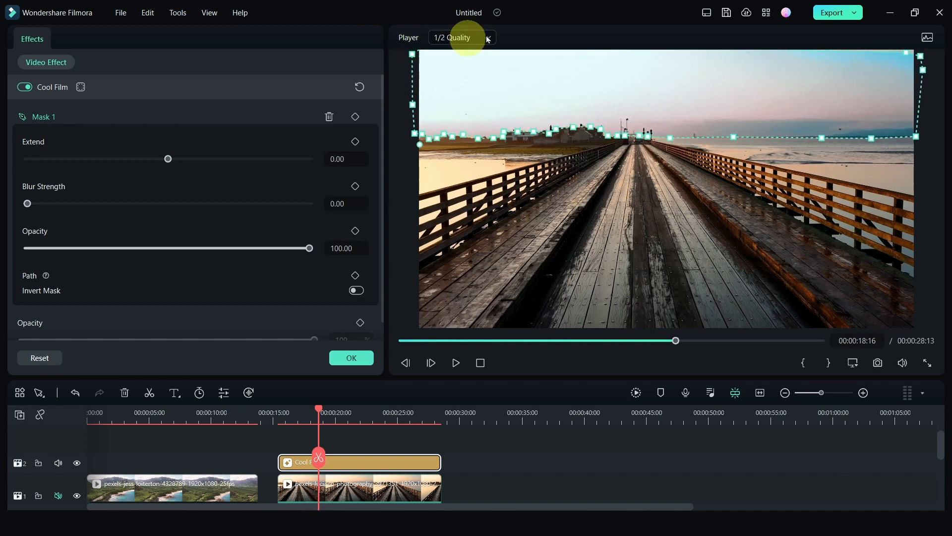
{"action": "left_click_drag", "start_coordinate": [921, 56], "coordinate": [918, 49]}
{"action": "left_click_drag", "start_coordinate": [916, 136], "coordinate": [919, 137]}
{"action": "left_click_drag", "start_coordinate": [729, 96], "coordinate": [734, 97]}
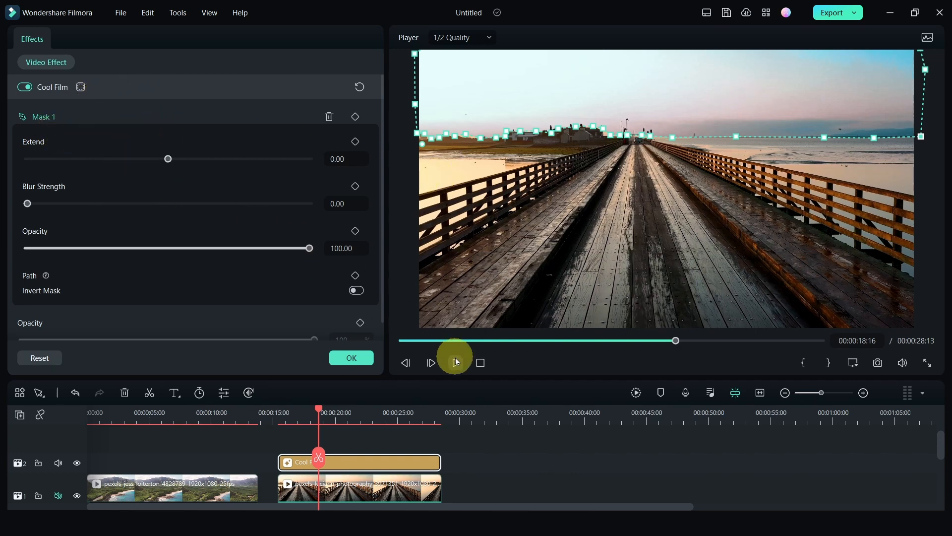
Step: Lower the Cool Film filter's opacity and select the pier clip in the preview
{"action": "left_click_drag", "start_coordinate": [310, 253], "coordinate": [255, 249]}
{"action": "left_click", "coordinate": [403, 254]}
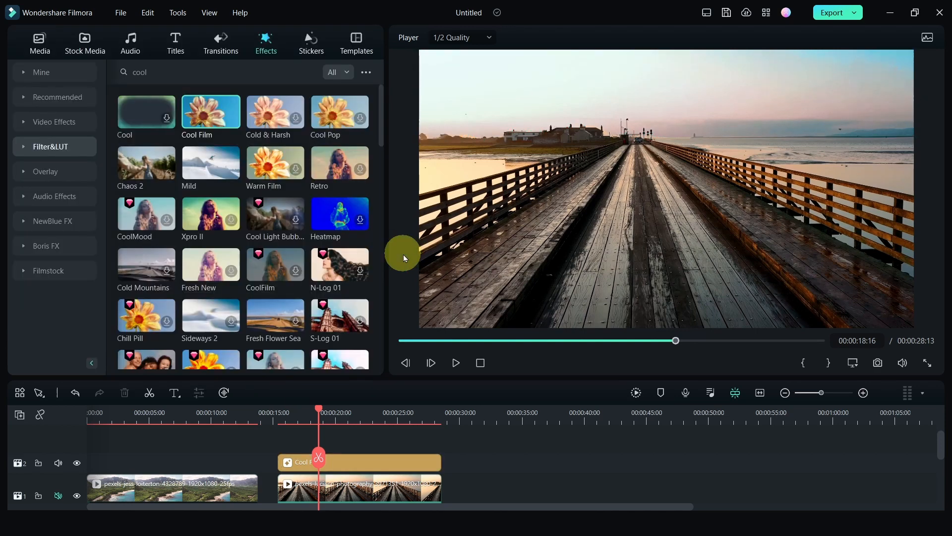
{"action": "left_click", "coordinate": [511, 258]}
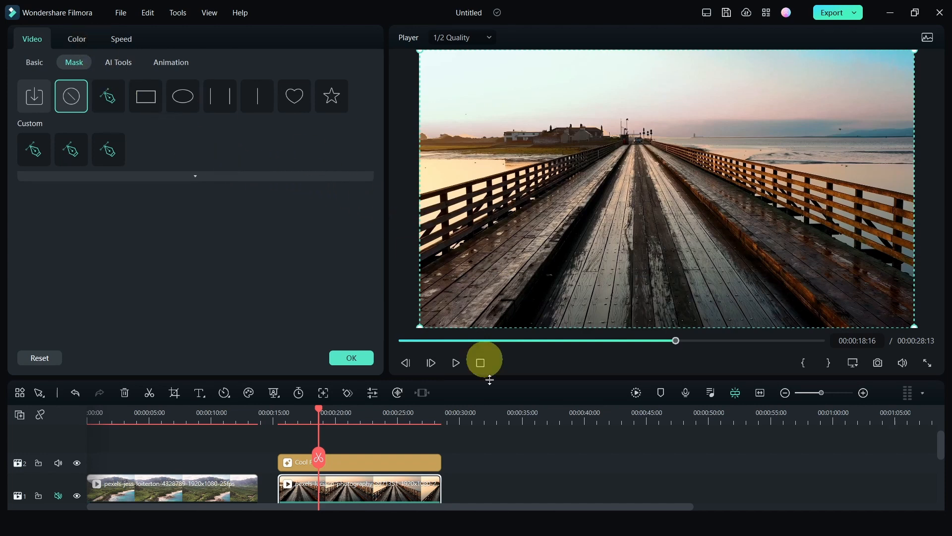
Step: Open the Cool Film filter's mask settings, raise the mask opacity to 87.47 and turn on Invert Mask
{"action": "left_click", "coordinate": [365, 460]}
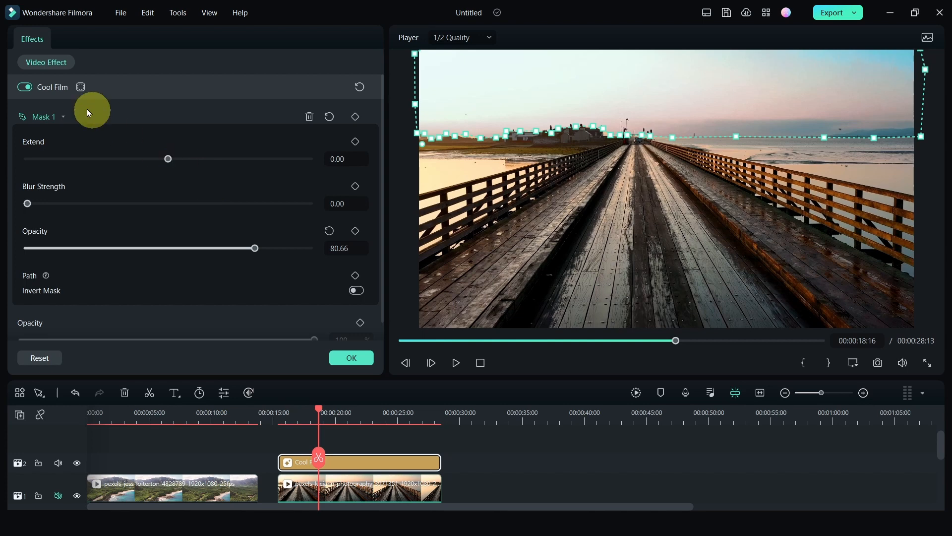
{"action": "left_click", "coordinate": [27, 89]}
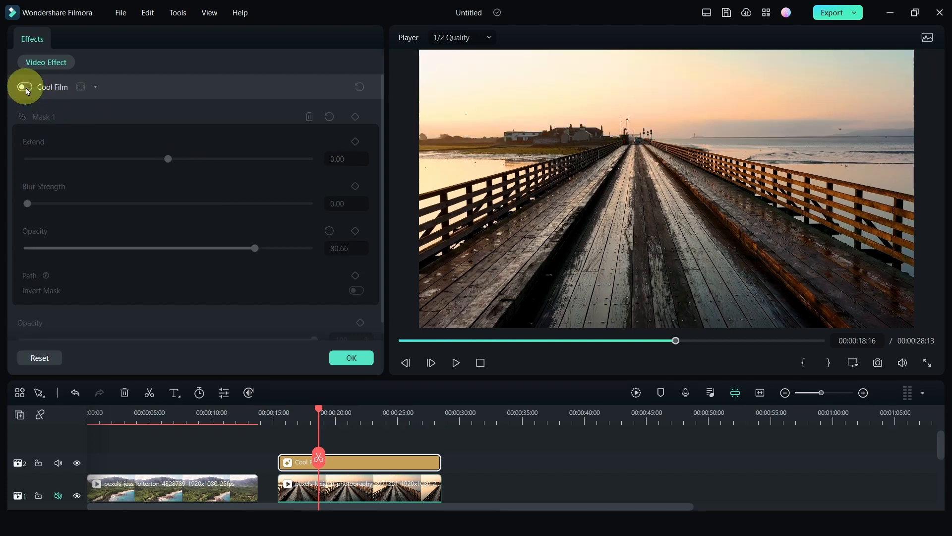
{"action": "left_click", "coordinate": [26, 89]}
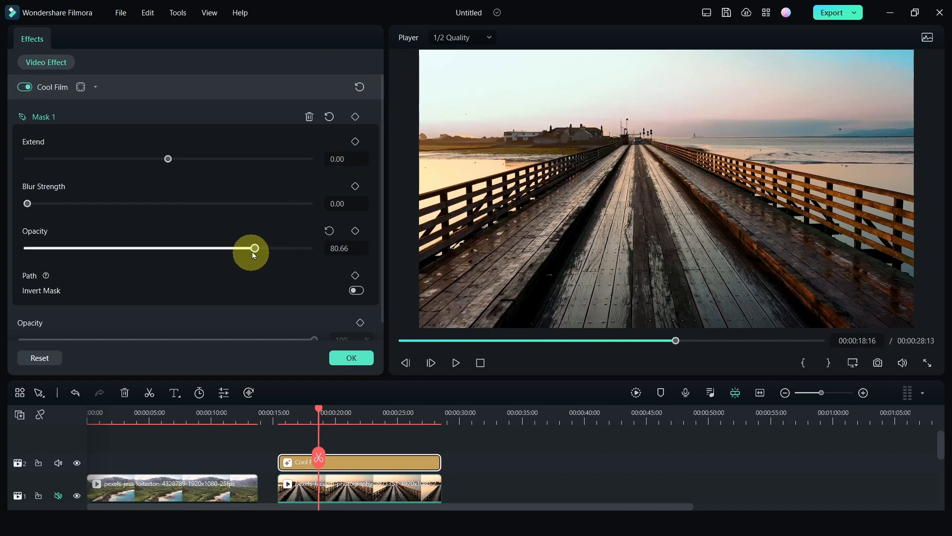
{"action": "left_click_drag", "start_coordinate": [254, 247], "coordinate": [274, 247]}
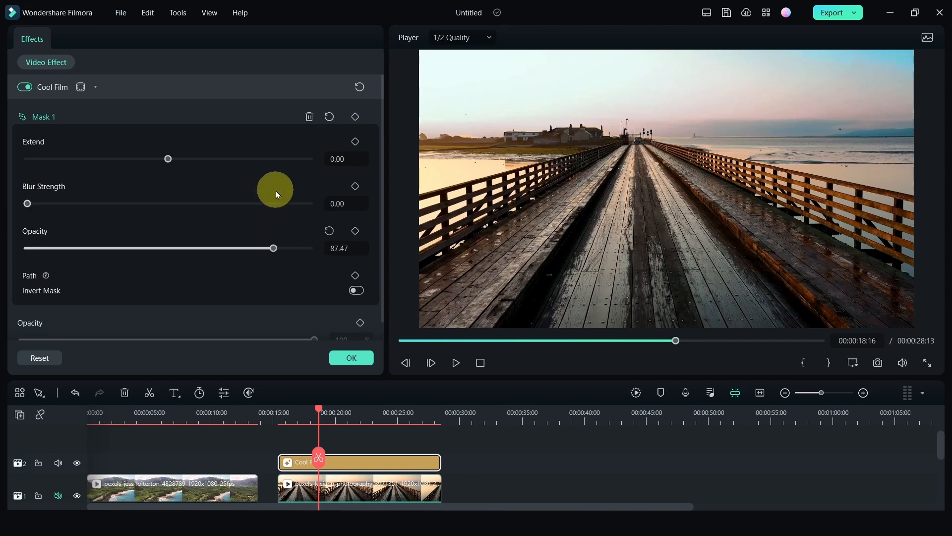
{"action": "left_click", "coordinate": [357, 291]}
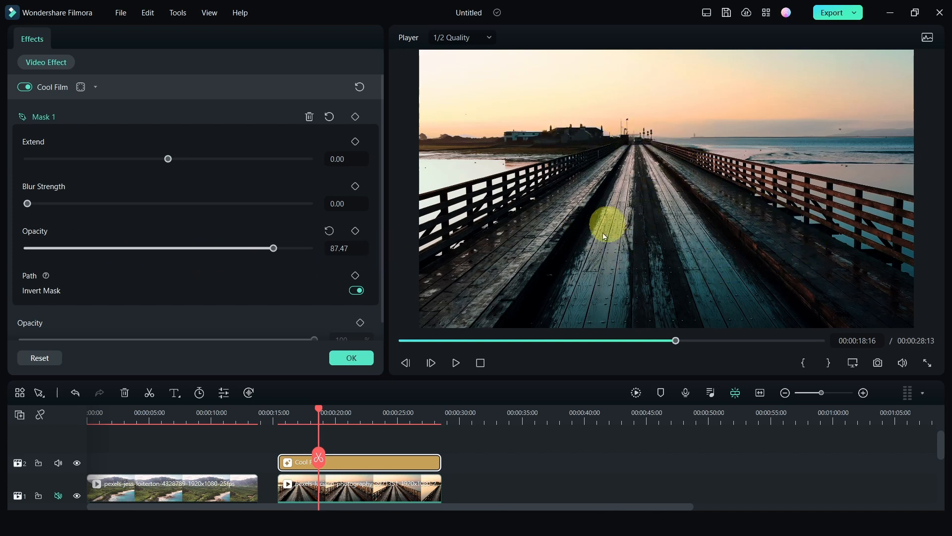
Step: Lower the mask opacity to 52.53 and switch the Cool Film effect off and on to compare
{"action": "left_click_drag", "start_coordinate": [273, 248], "coordinate": [177, 249]}
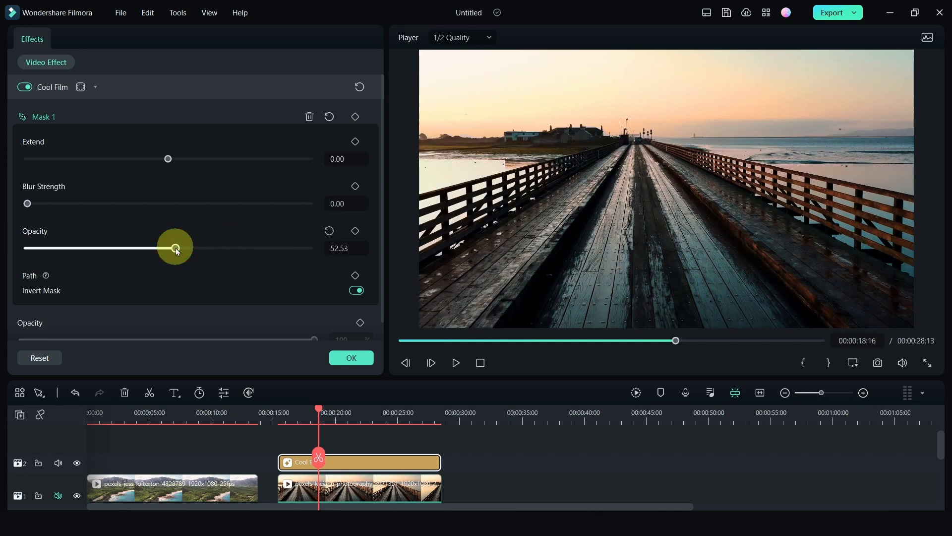
{"action": "left_click", "coordinate": [24, 87]}
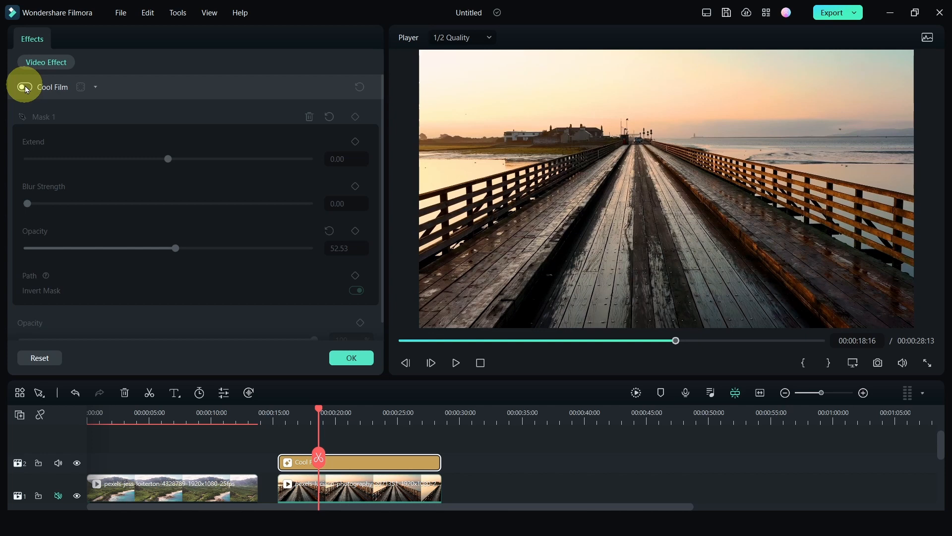
{"action": "left_click", "coordinate": [24, 87]}
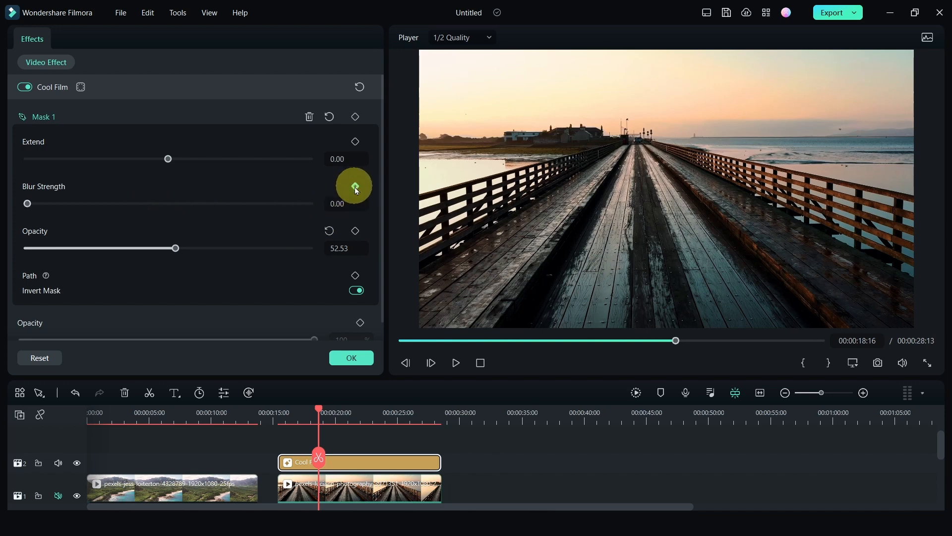
Step: Keyframe the mask opacity at 89.23 at the current frame and at 25.05 near the 26-second mark
{"action": "left_click_drag", "start_coordinate": [176, 248], "coordinate": [278, 248]}
{"action": "left_click", "coordinate": [355, 231]}
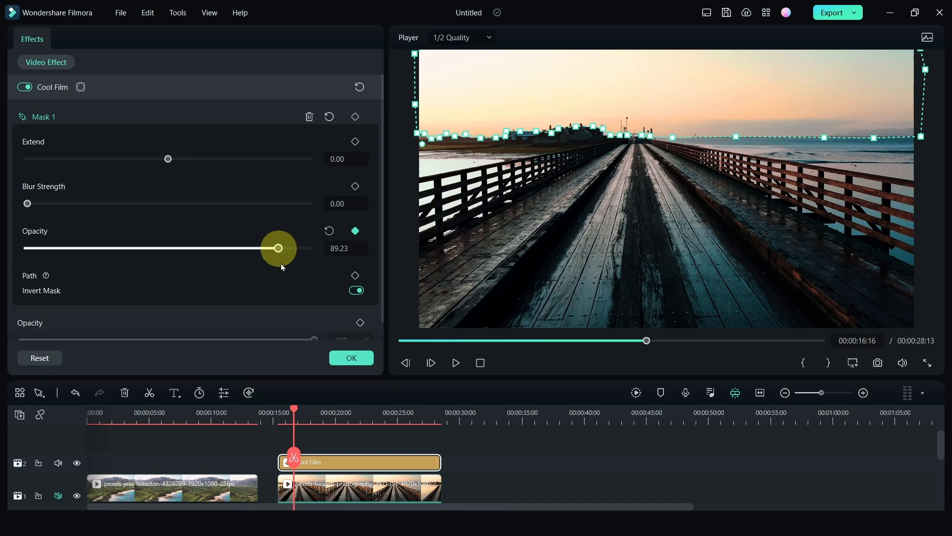
{"action": "left_click_drag", "start_coordinate": [379, 418], "coordinate": [414, 414]}
{"action": "left_click_drag", "start_coordinate": [279, 248], "coordinate": [98, 245]}
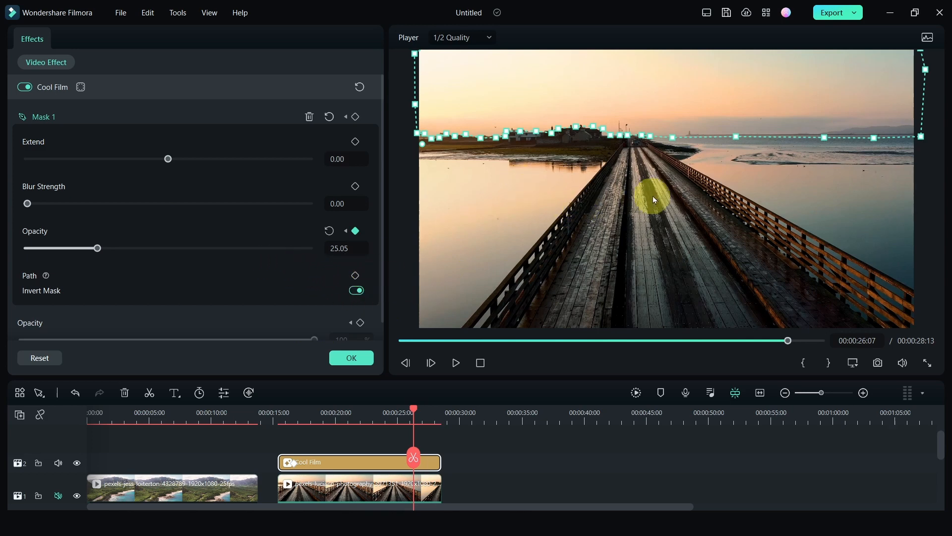
Step: Apply the Cool Film LUT to the pier clip at 100 strength and scrub back to review it
{"action": "left_click", "coordinate": [284, 417]}
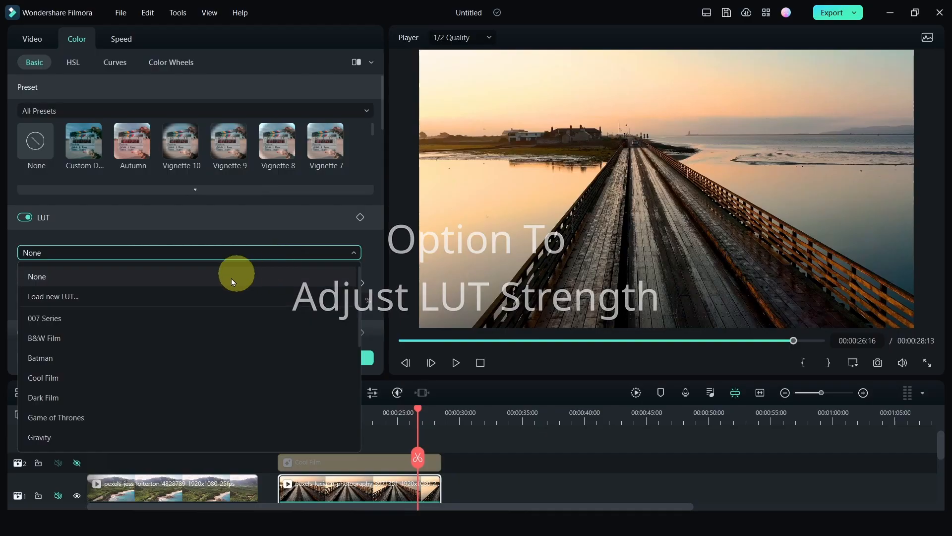
{"action": "left_click", "coordinate": [124, 376]}
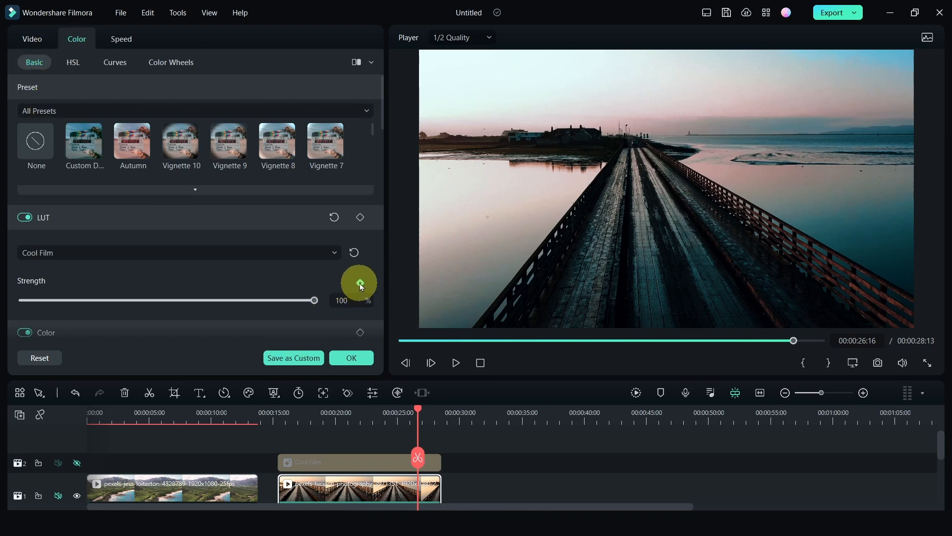
{"action": "left_click", "coordinate": [289, 414]}
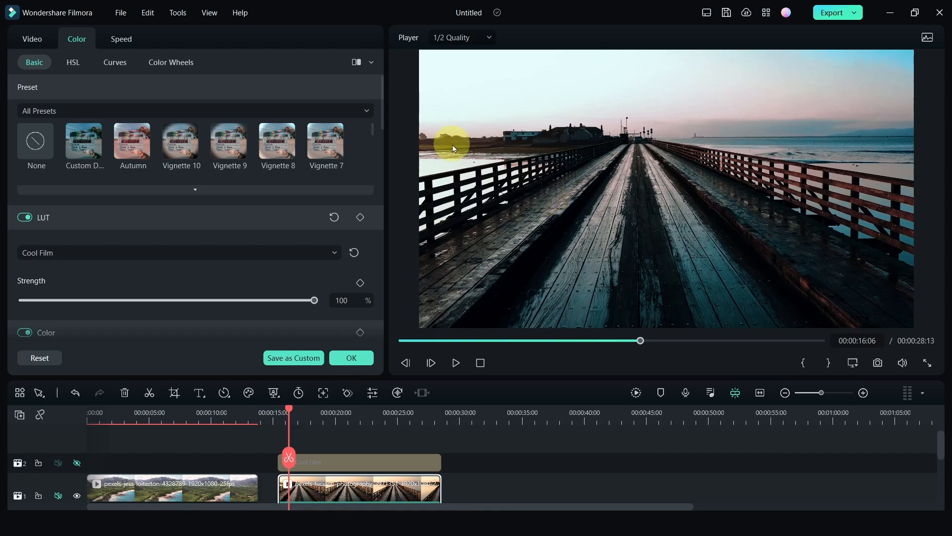